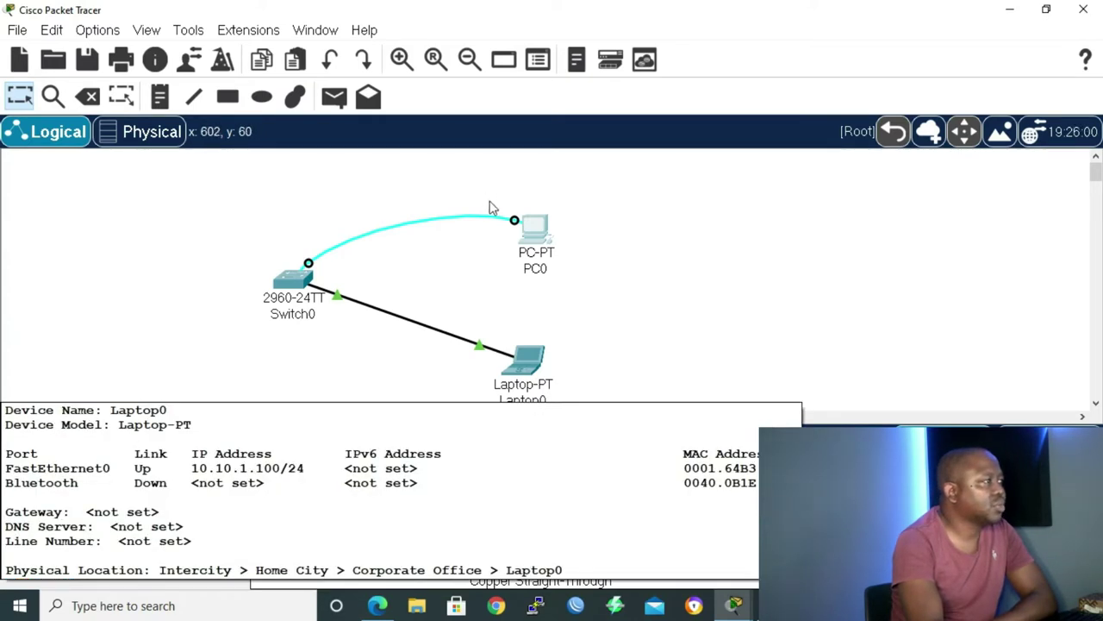
- Open PC0's terminal and log in to the switch console with the console password
{"action": "left_click", "coordinate": [534, 233]}
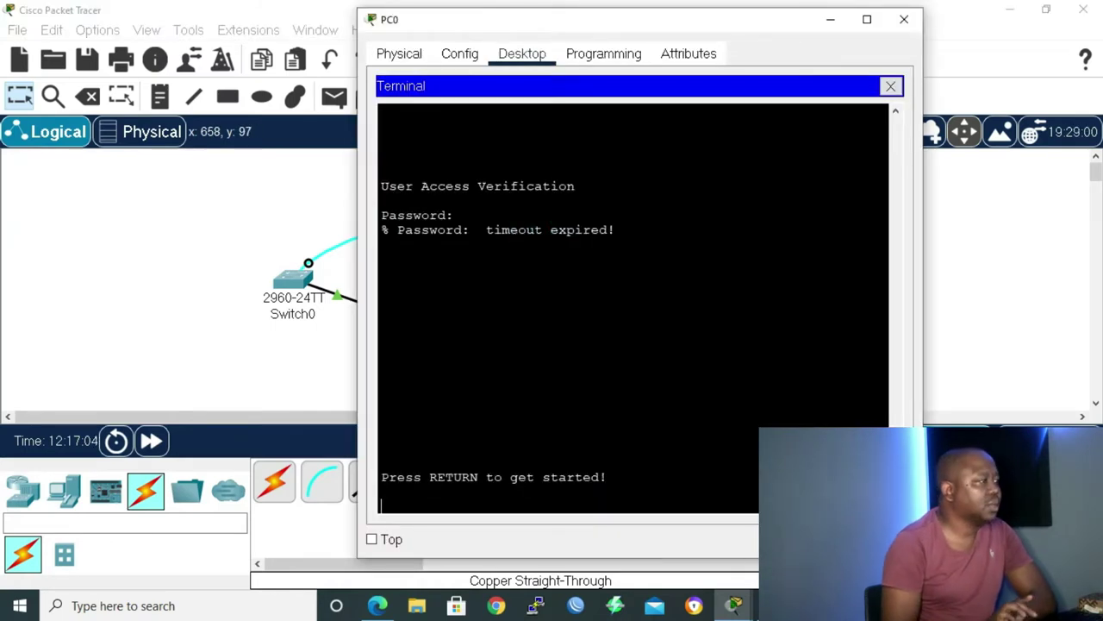
{"action": "key", "text": "Return"}
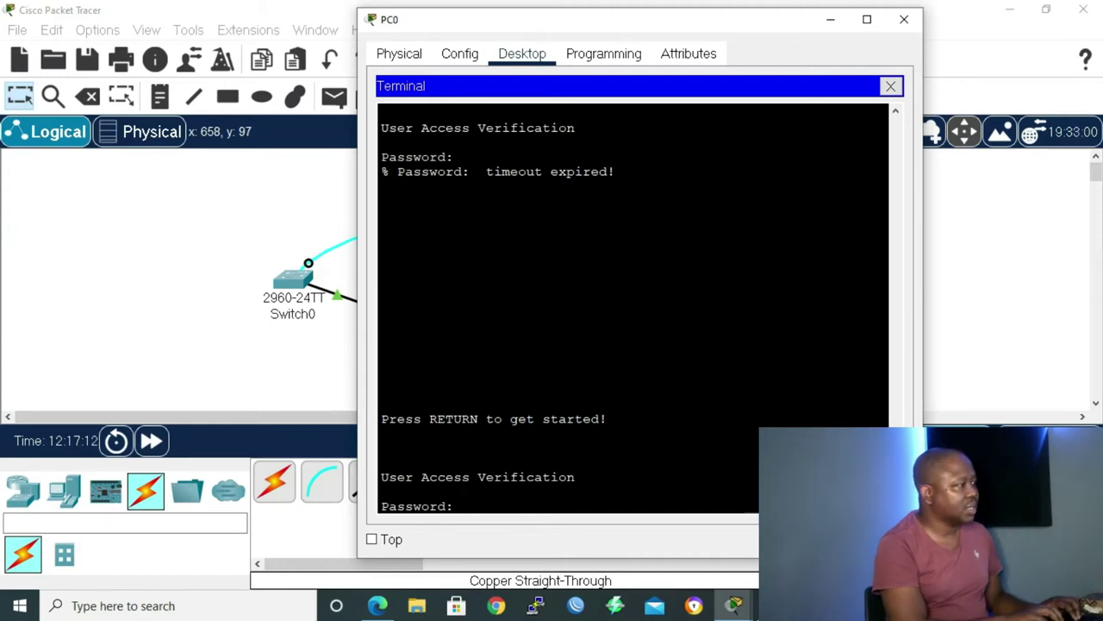
{"action": "key", "text": "Return"}
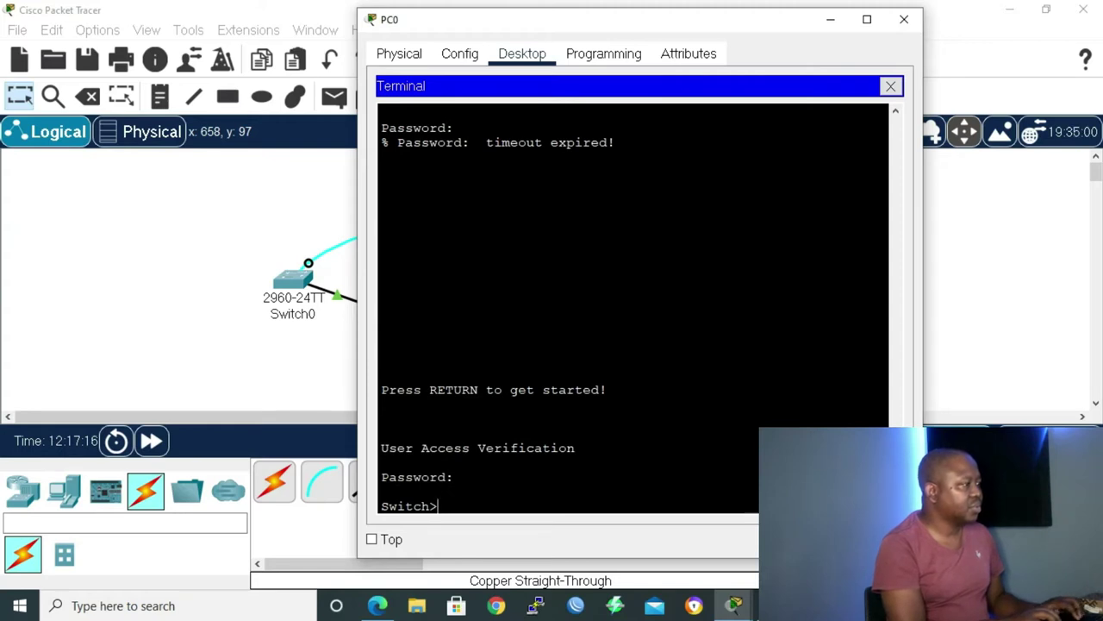
{"action": "type", "text": "em"}
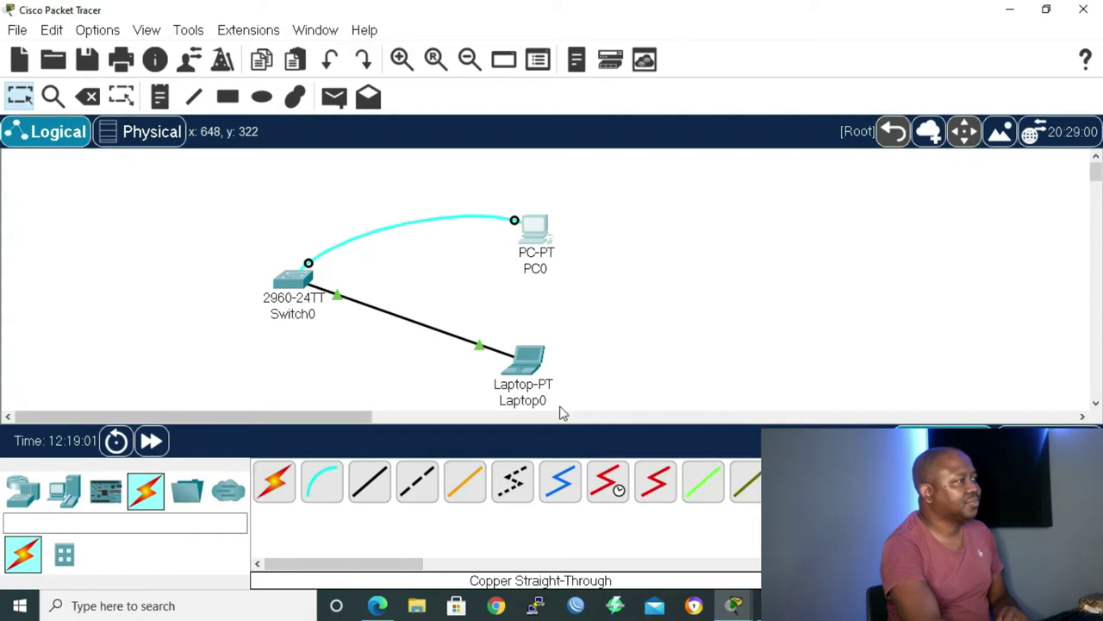
- From Laptop0's command prompt, telnet to the switch at 10.10.1.10 and log in with the remote-access line password
{"action": "left_click", "coordinate": [529, 365]}
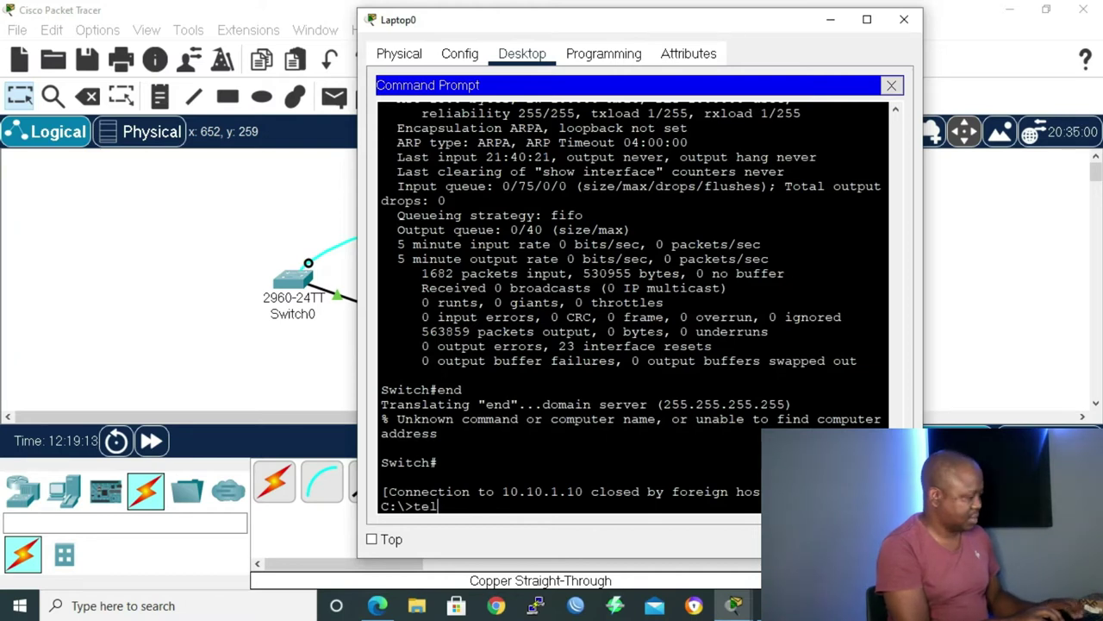
{"action": "type", "text": "et"}
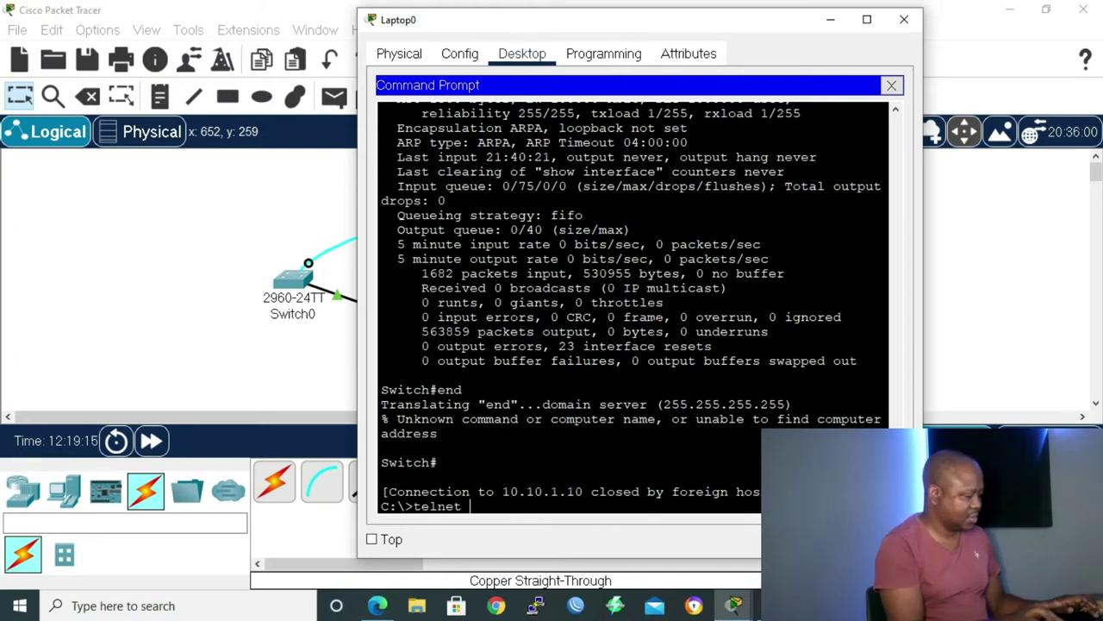
{"action": "type", "text": " 10.10"}
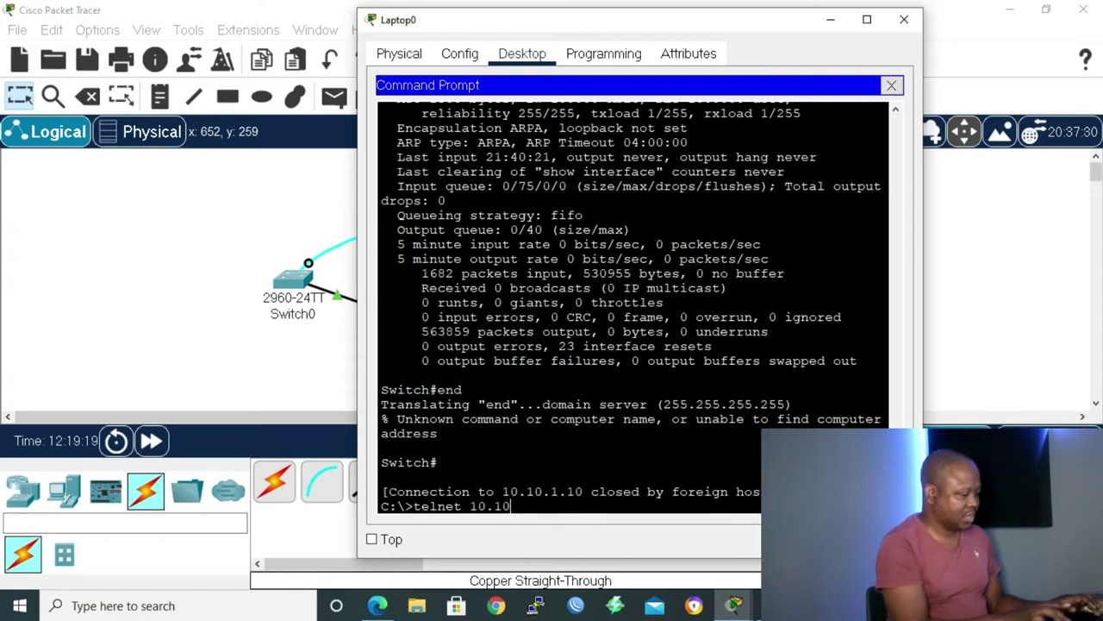
{"action": "type", "text": ".1."}
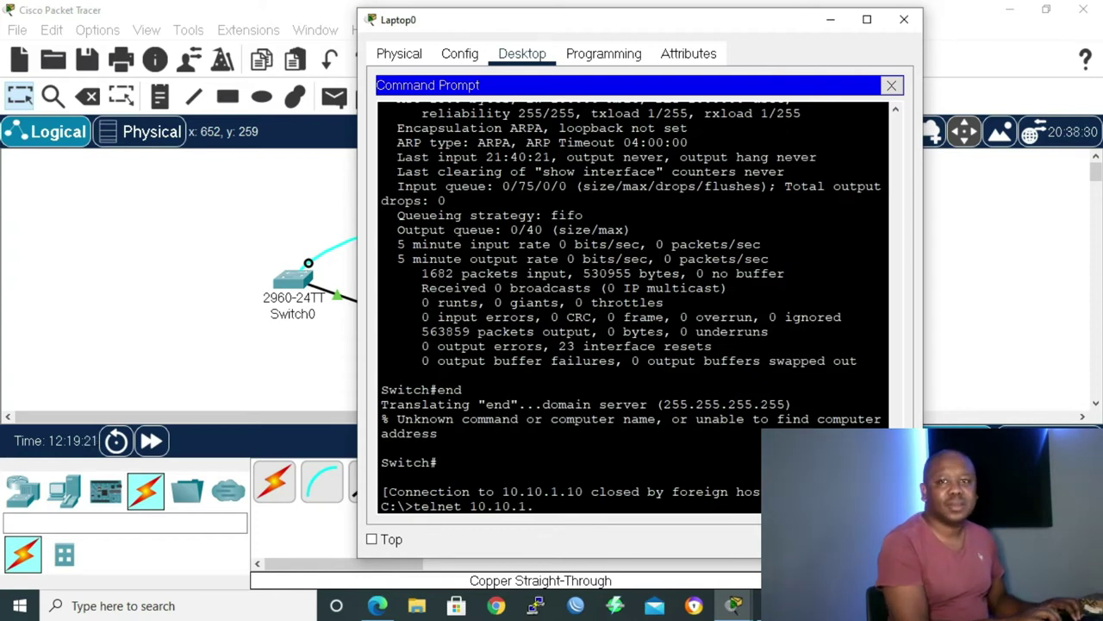
{"action": "type", "text": "10"}
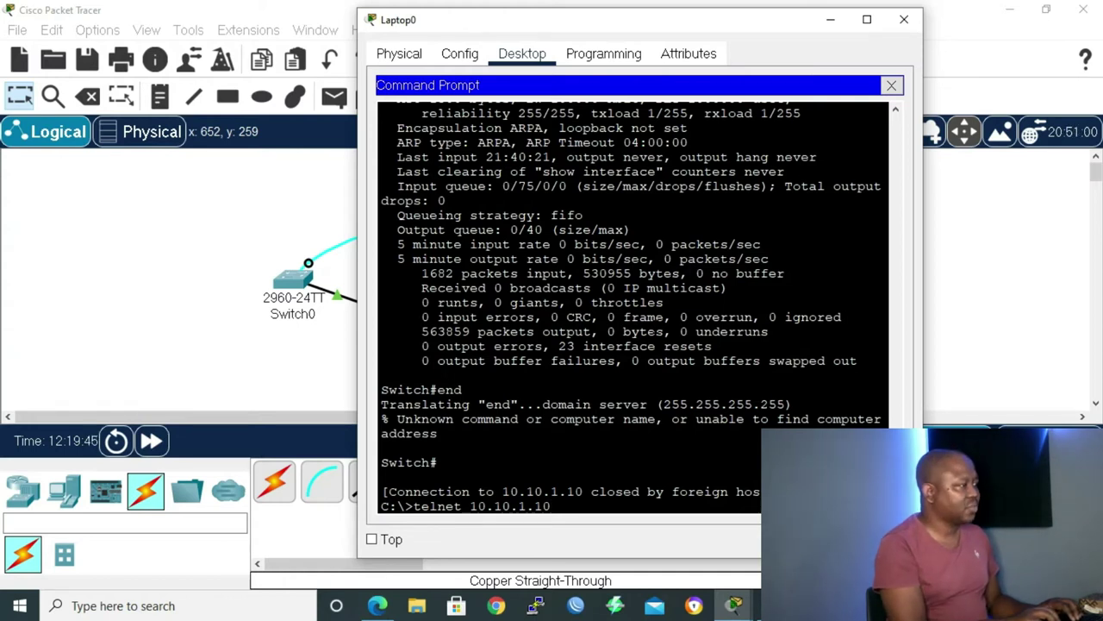
{"action": "key", "text": "Return"}
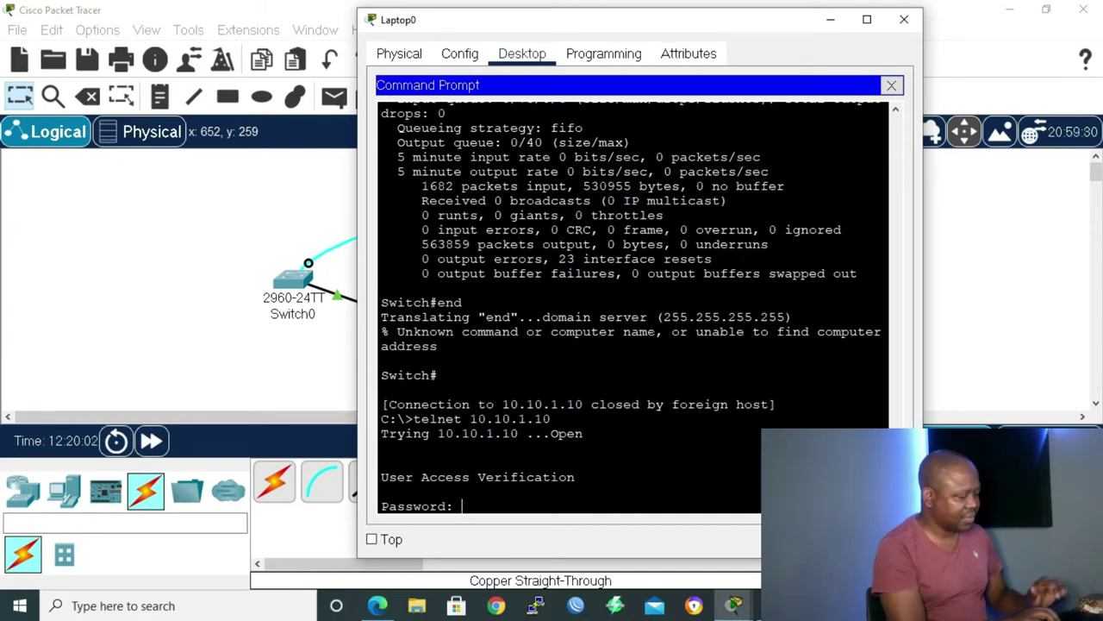
{"action": "key", "text": "Return"}
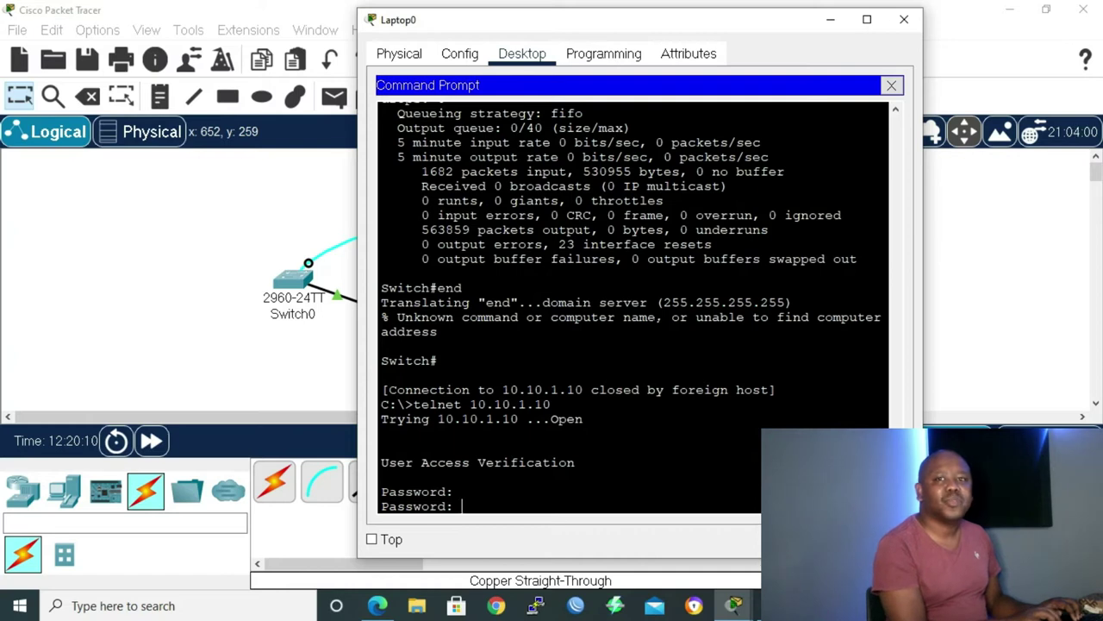
{"action": "key", "text": "Return"}
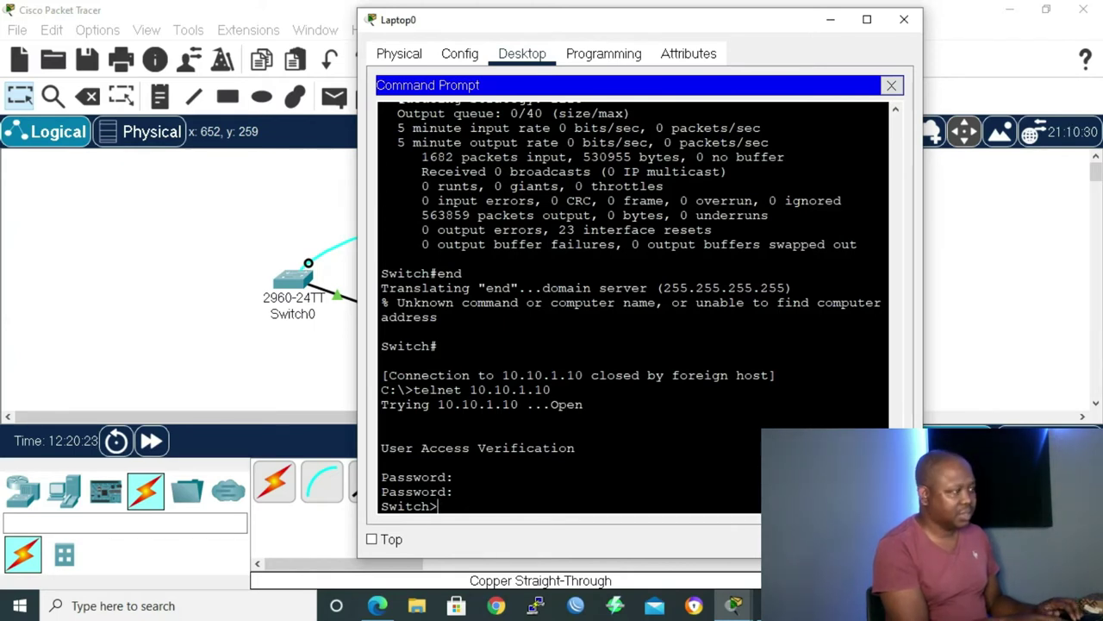
- Enter privileged EXEC mode on the switch with the enable command and the enable password
{"action": "type", "text": "ema"}
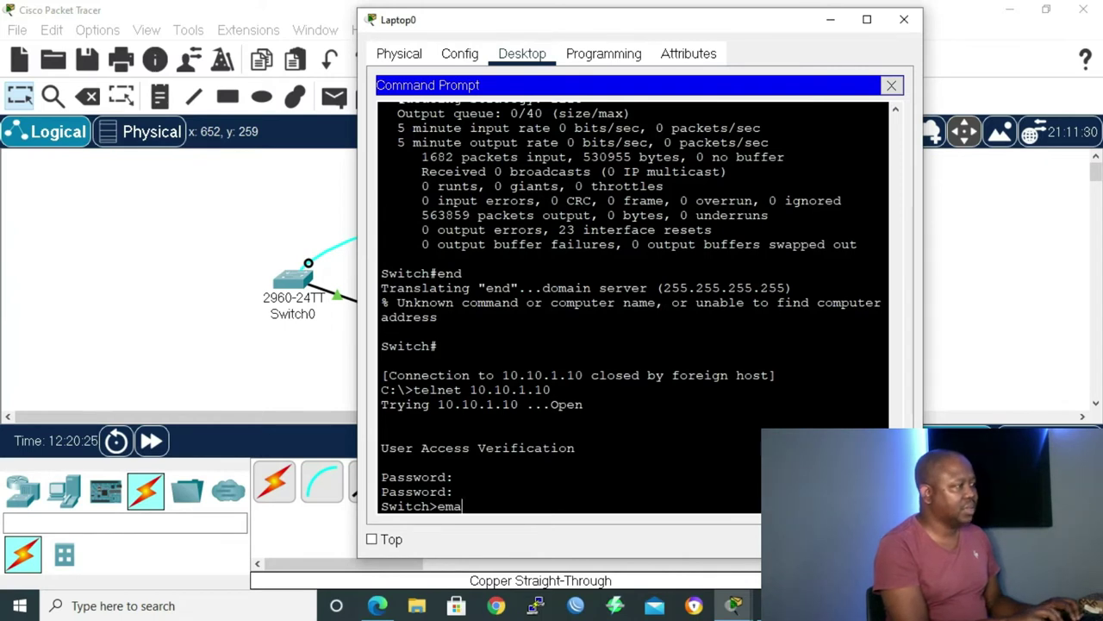
{"action": "key", "text": "BackSpace"}
{"action": "key", "text": "BackSpace"}
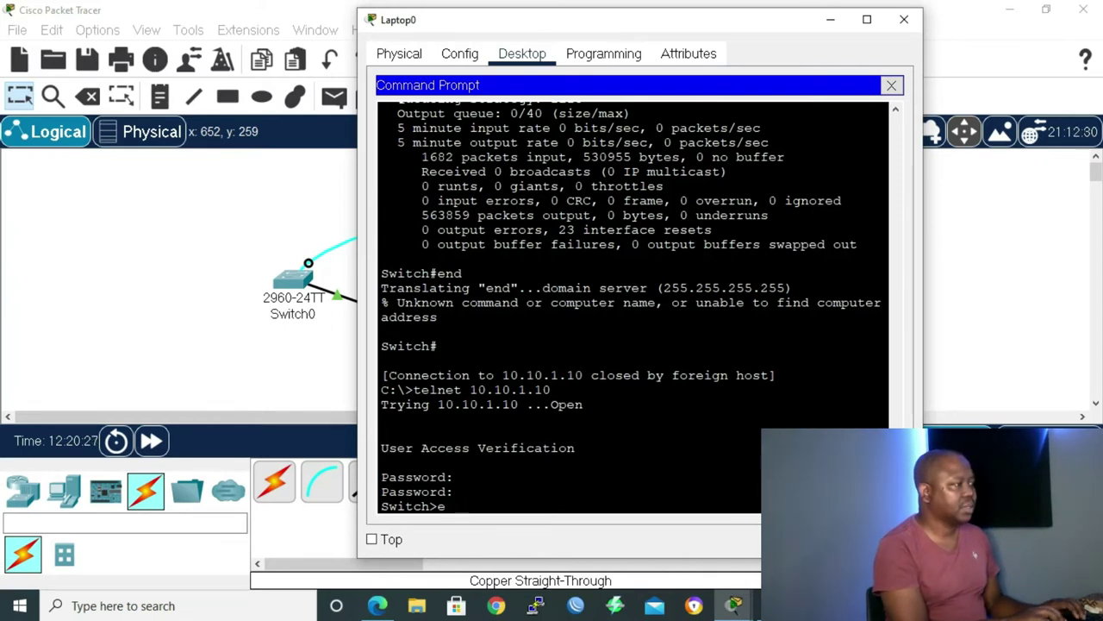
{"action": "type", "text": "nable"}
{"action": "key", "text": "Return"}
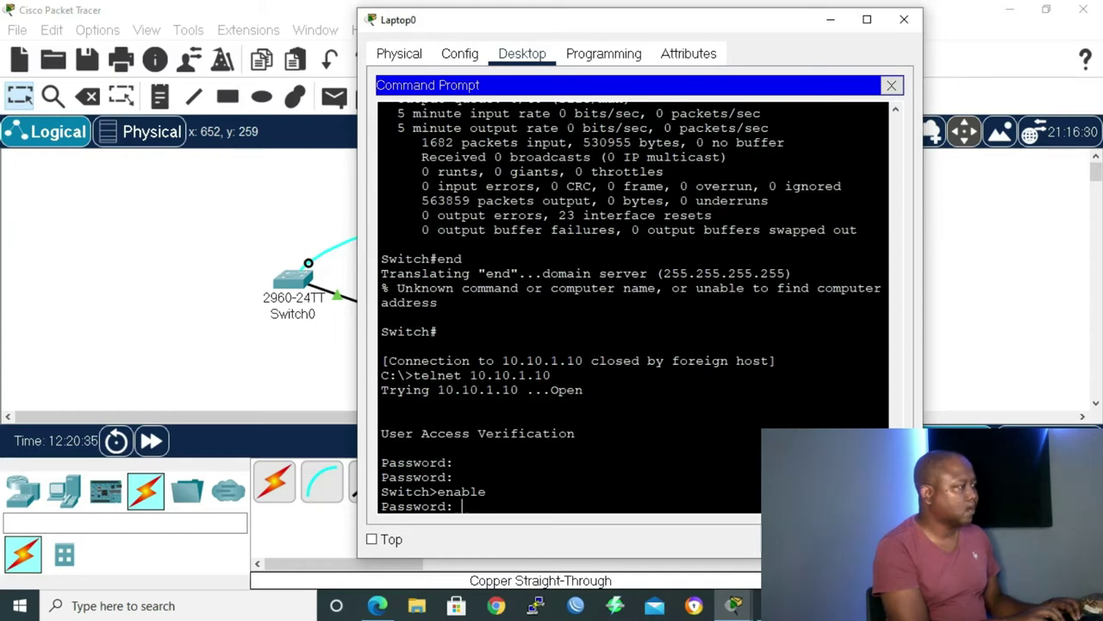
{"action": "key", "text": "Return"}
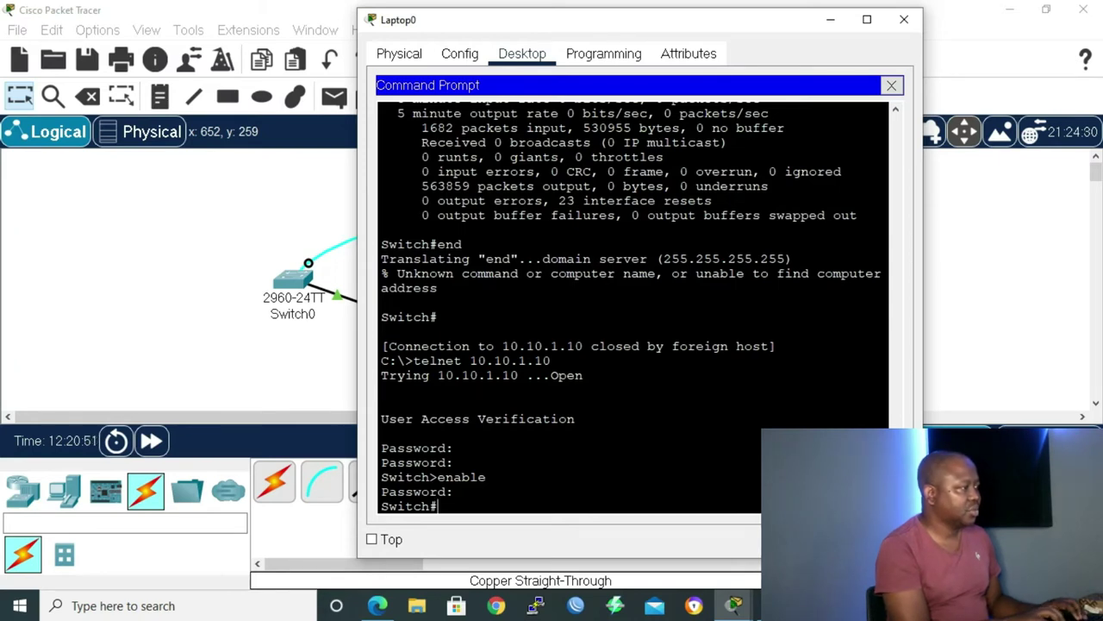
- Display the running configuration with show running-config and examine the enable secret and the console and vty line passwords
{"action": "type", "text": "sh"}
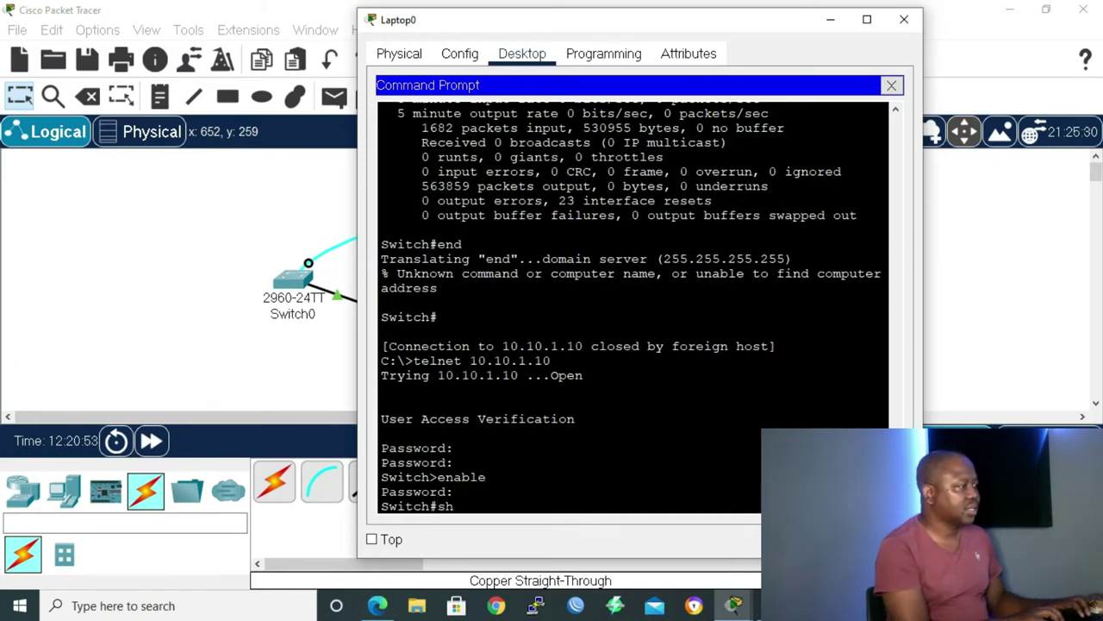
{"action": "type", "text": "ow run"}
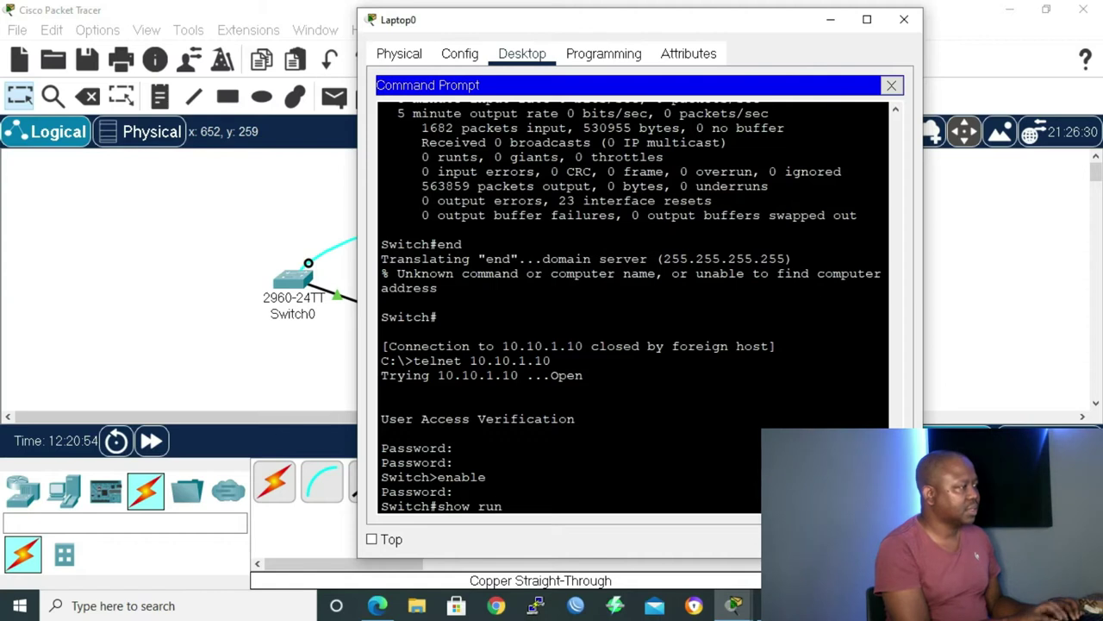
{"action": "key", "text": "Tab"}
{"action": "key", "text": "Return"}
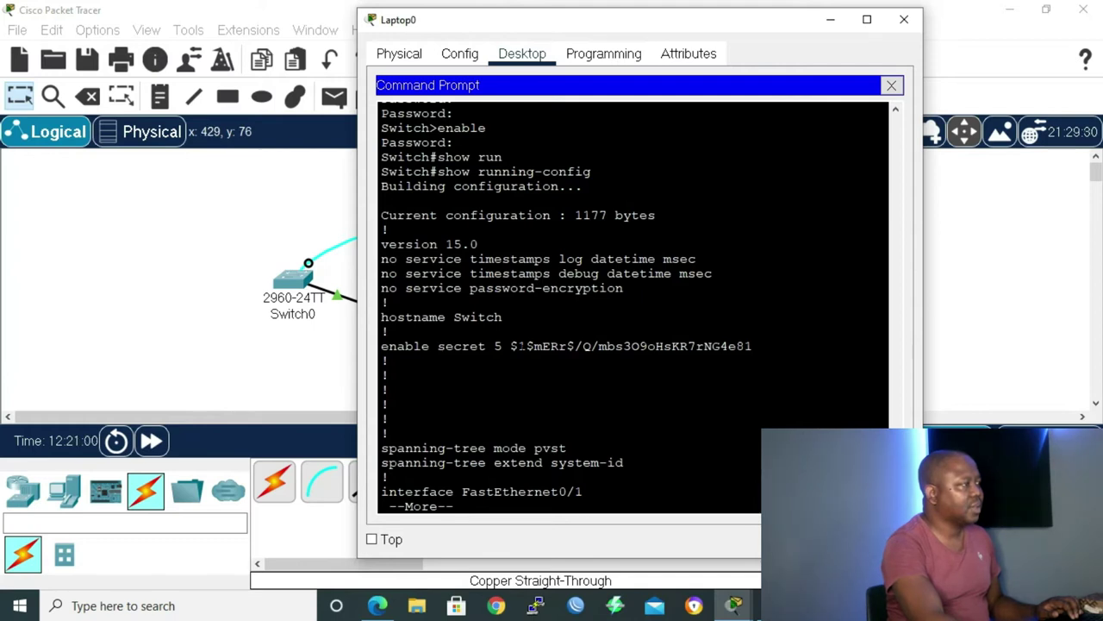
{"action": "left_click_drag", "start_coordinate": [510, 346], "coordinate": [753, 345]}
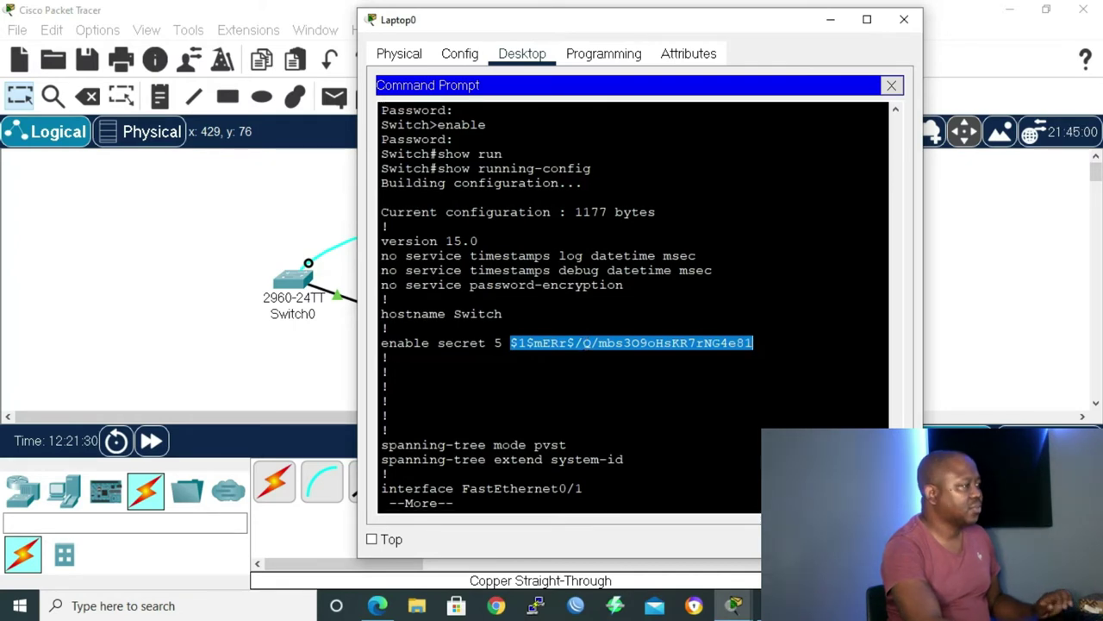
{"action": "key", "text": "space"}
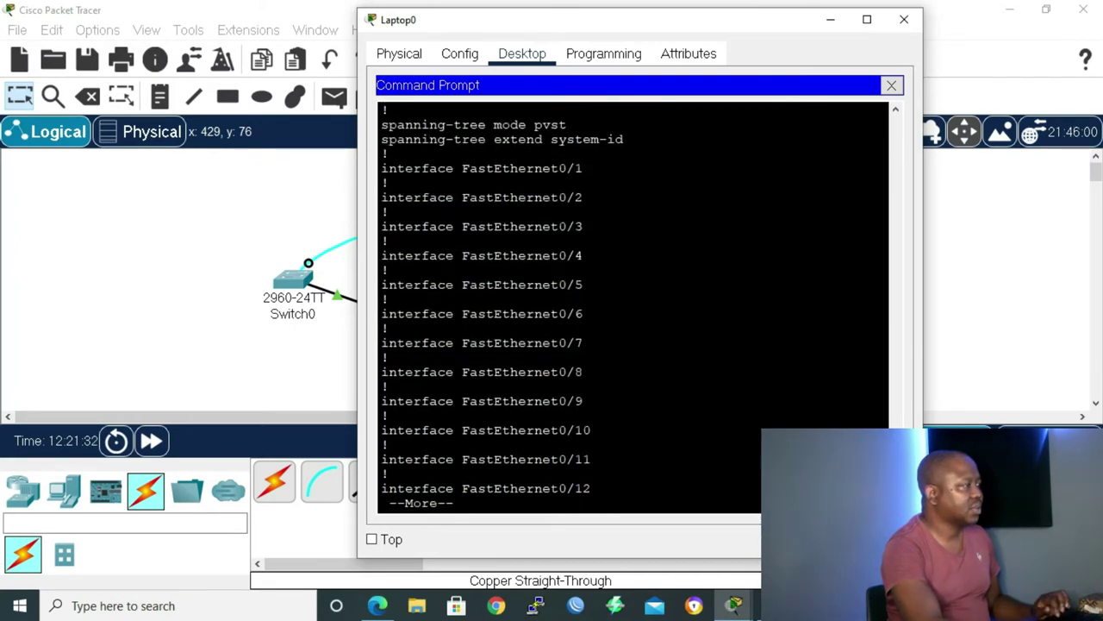
{"action": "key", "text": "space"}
{"action": "key", "text": "space"}
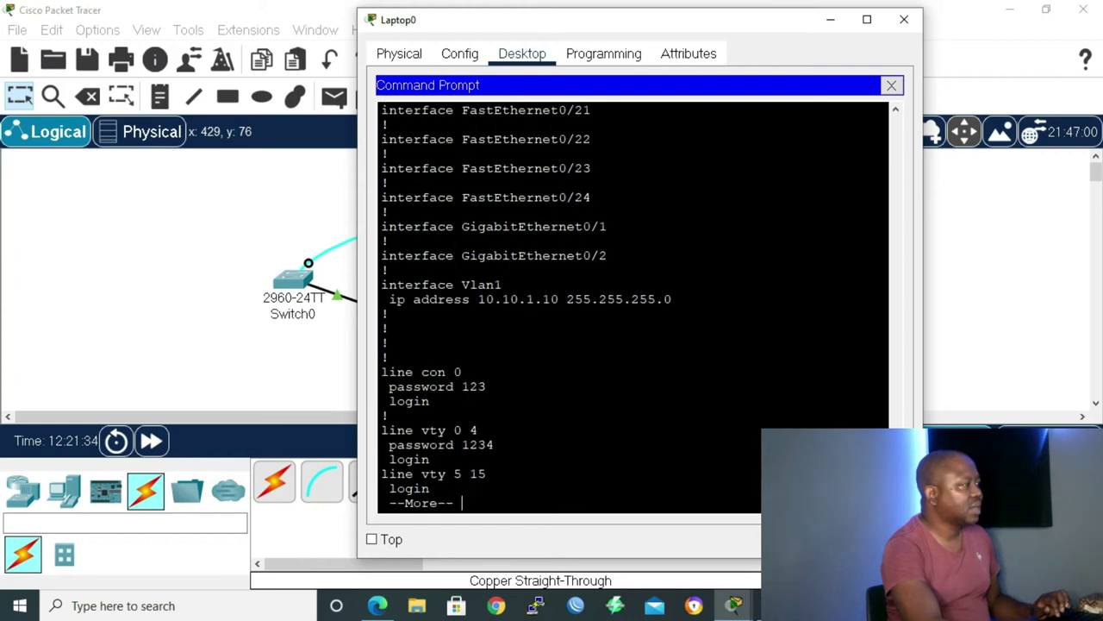
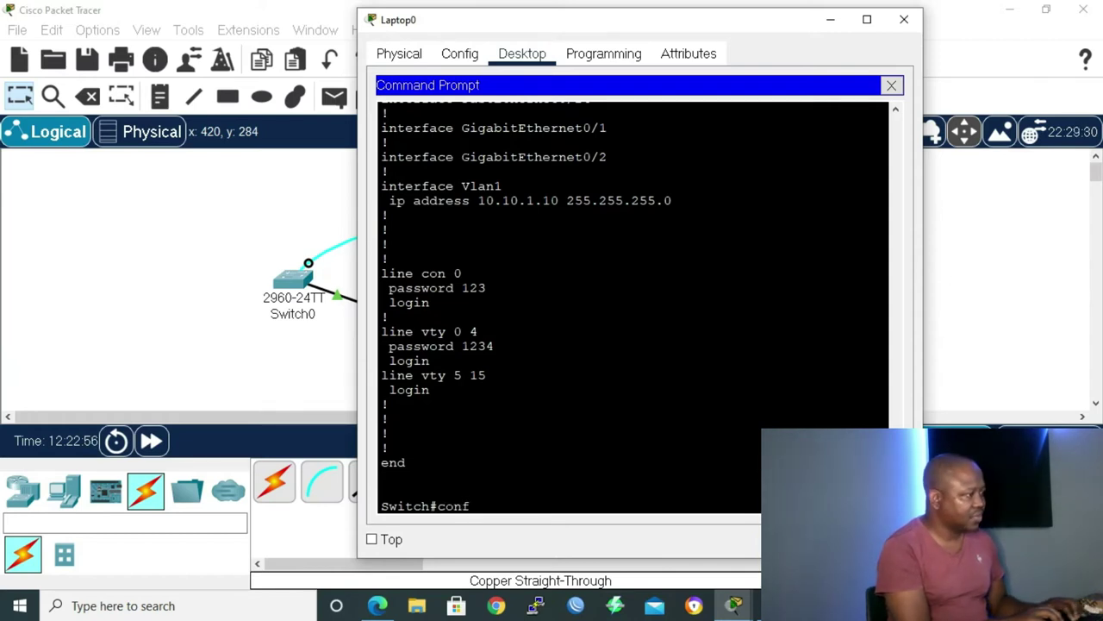
- Enter global configuration mode and turn on password encryption with service password-encryption
{"action": "key", "text": "Tab"}
{"action": "type", "text": "t"}
{"action": "key", "text": "Tab"}
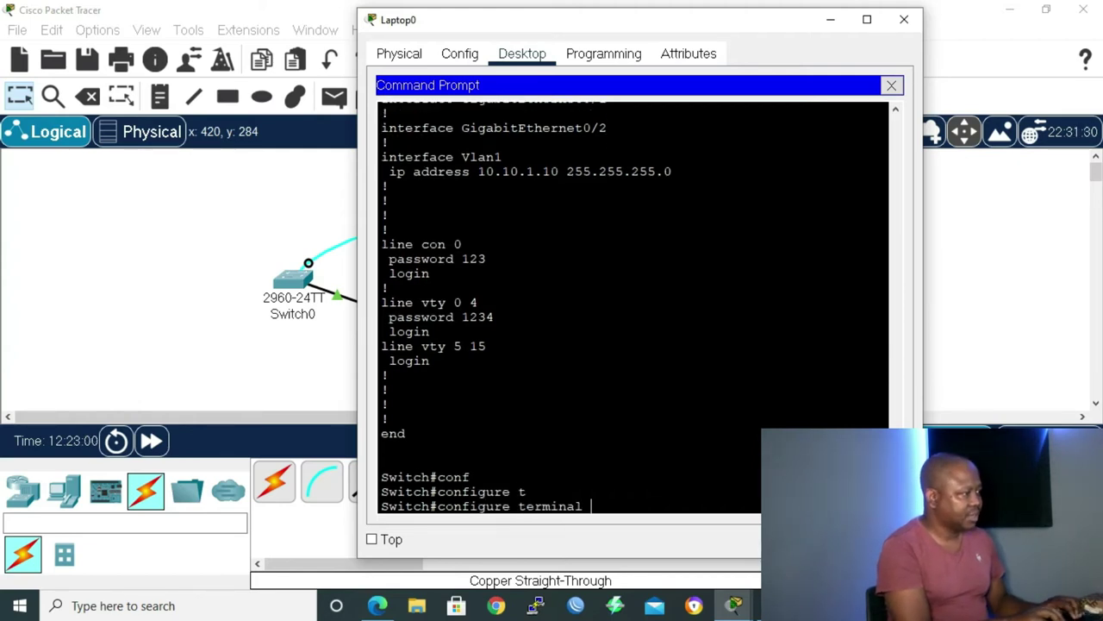
{"action": "key", "text": "Return"}
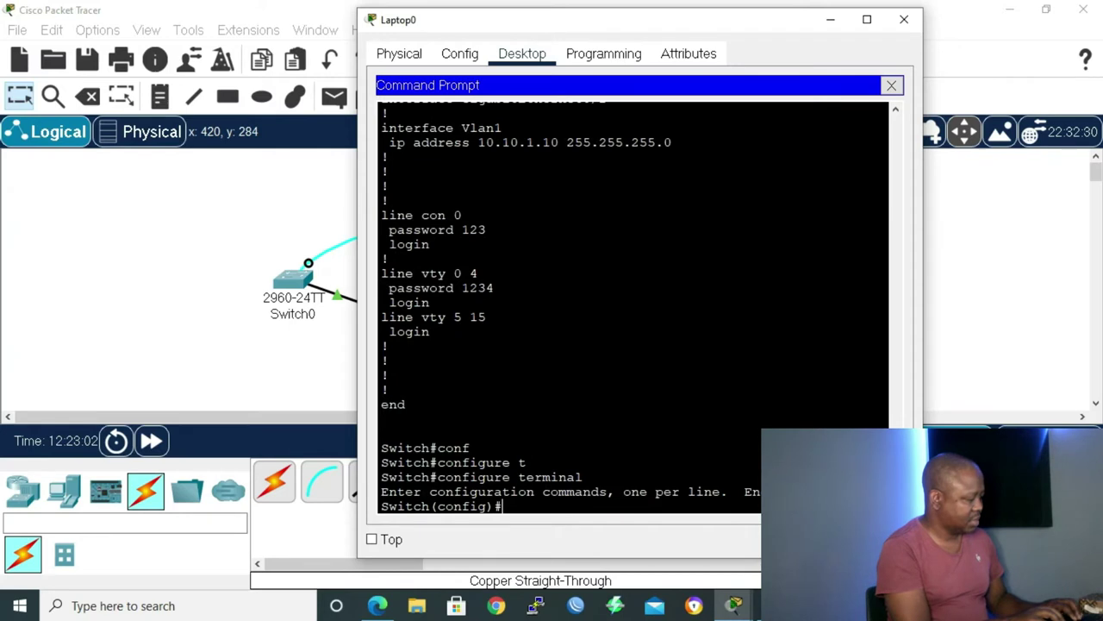
{"action": "type", "text": "ser"}
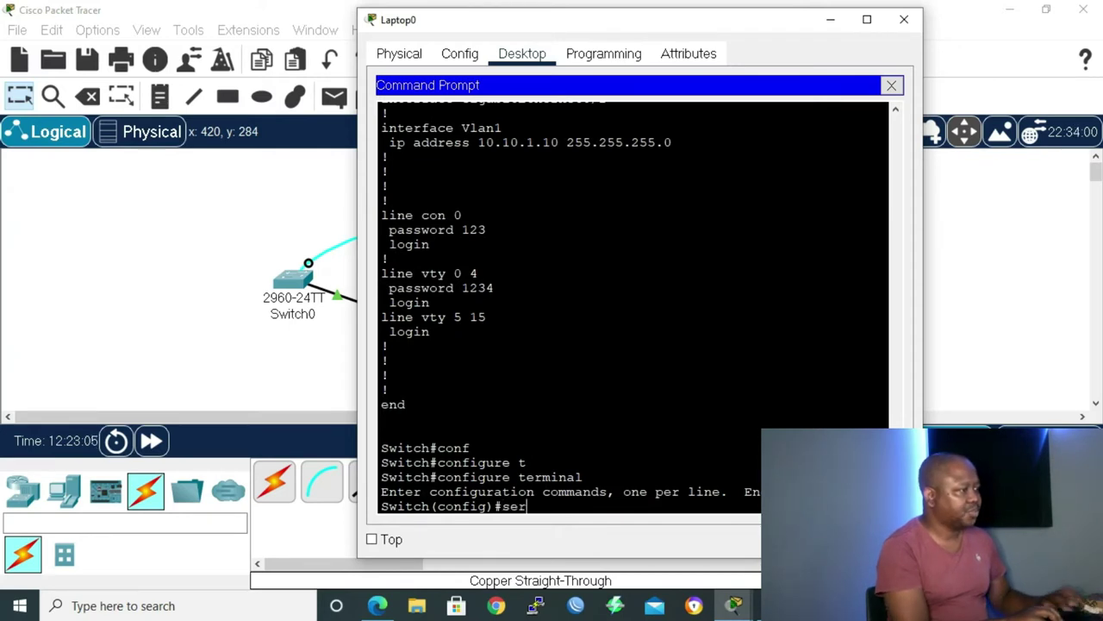
{"action": "key", "text": "Tab"}
{"action": "type", "text": "pas"}
{"action": "key", "text": "Tab"}
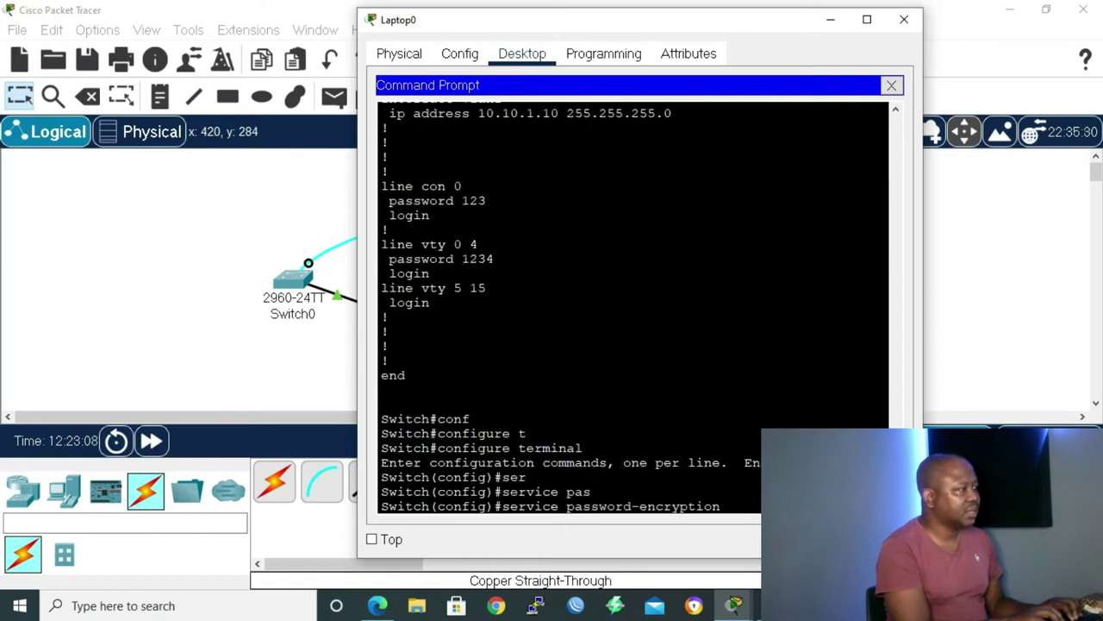
{"action": "key", "text": "Return"}
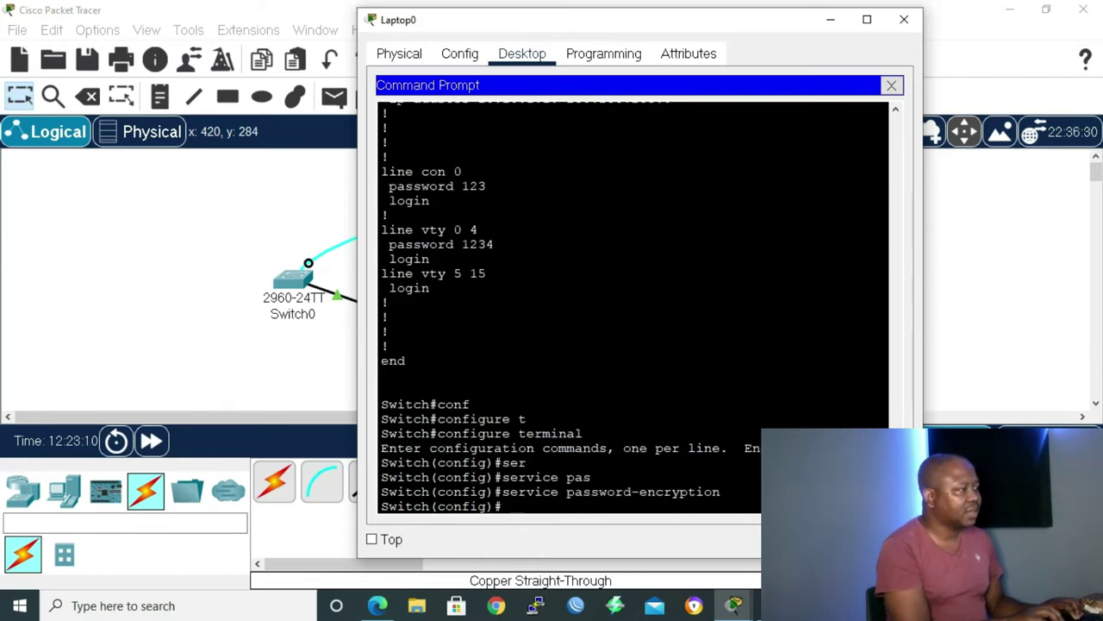
- Display the running configuration again with do show run and examine the password entries under line con 0 and line vty 0 4
{"action": "type", "text": "do sho"}
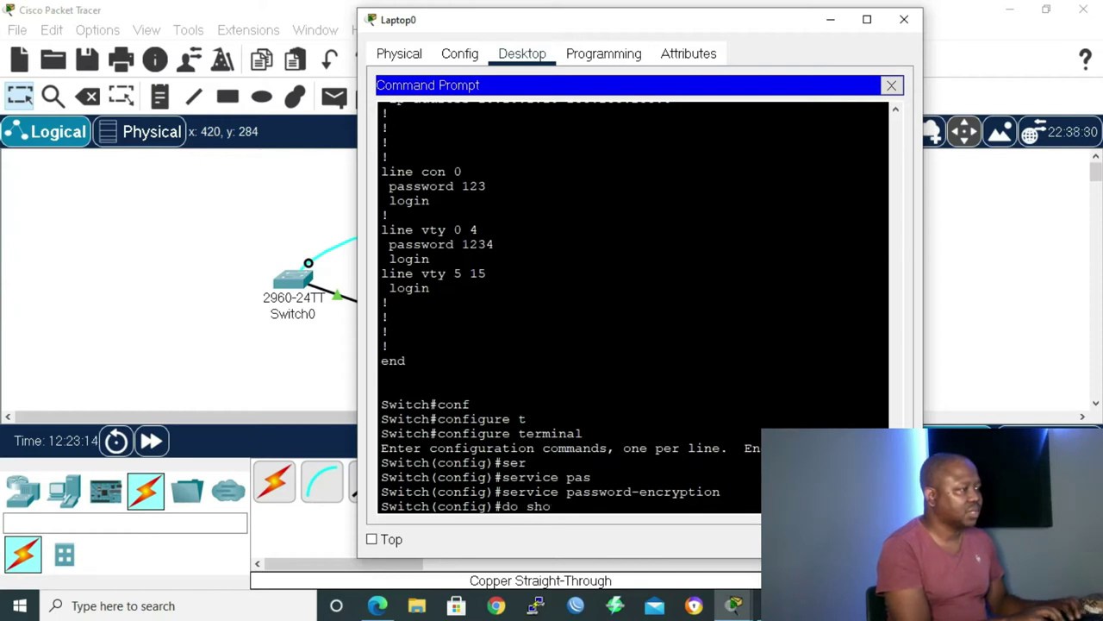
{"action": "type", "text": "w run"}
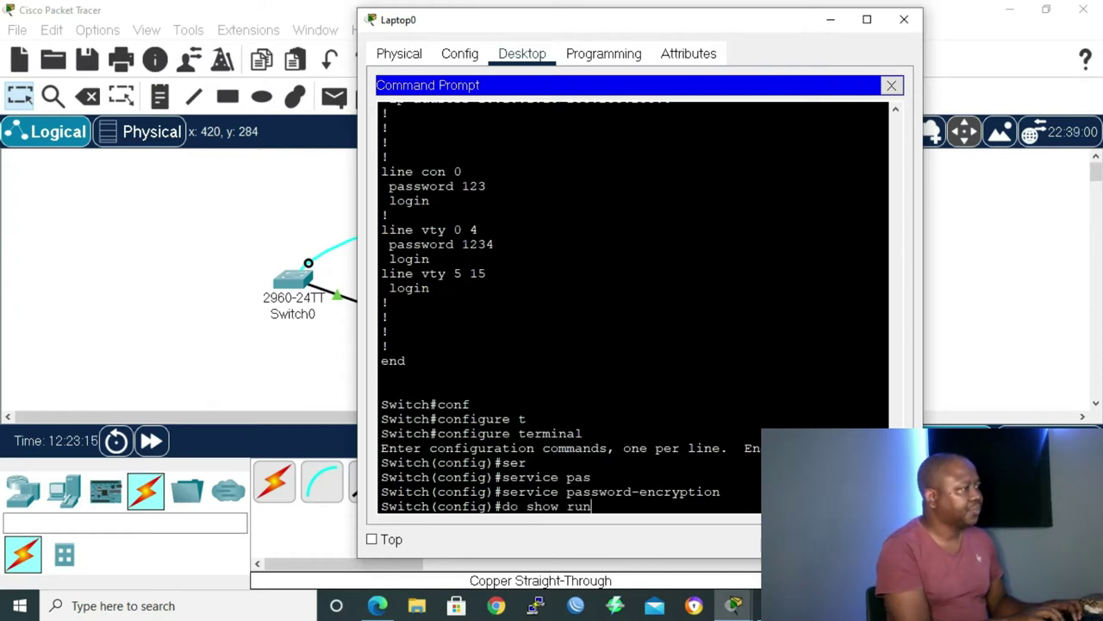
{"action": "key", "text": "Return"}
{"action": "key", "text": "Return"}
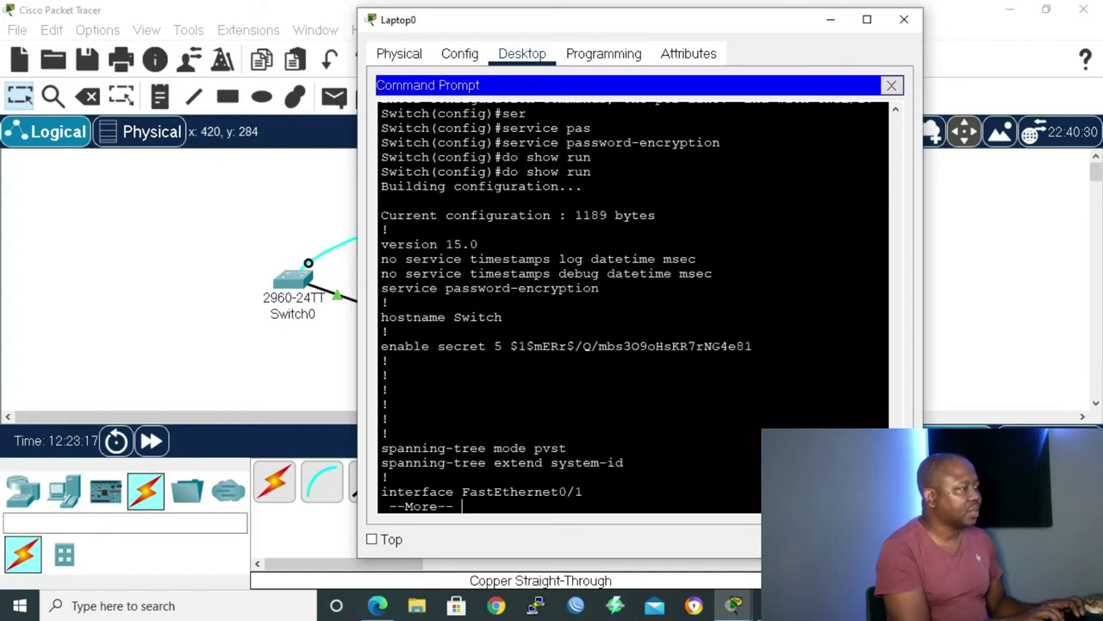
{"action": "key", "text": "space"}
{"action": "key", "text": "space"}
{"action": "key", "text": "space"}
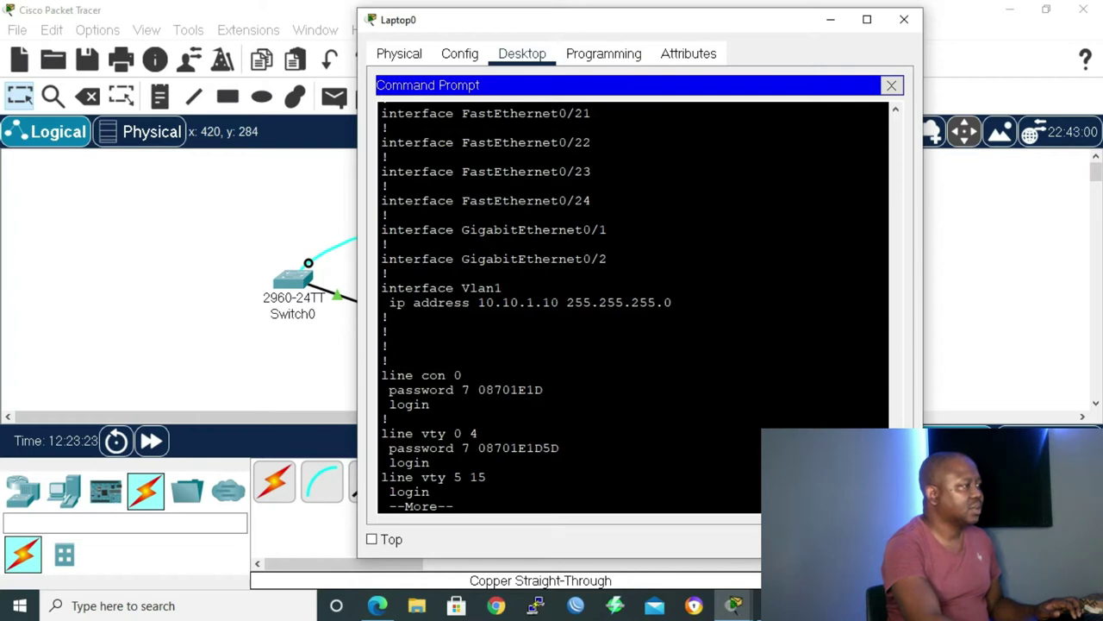
{"action": "left_click_drag", "start_coordinate": [476, 389], "coordinate": [545, 389]}
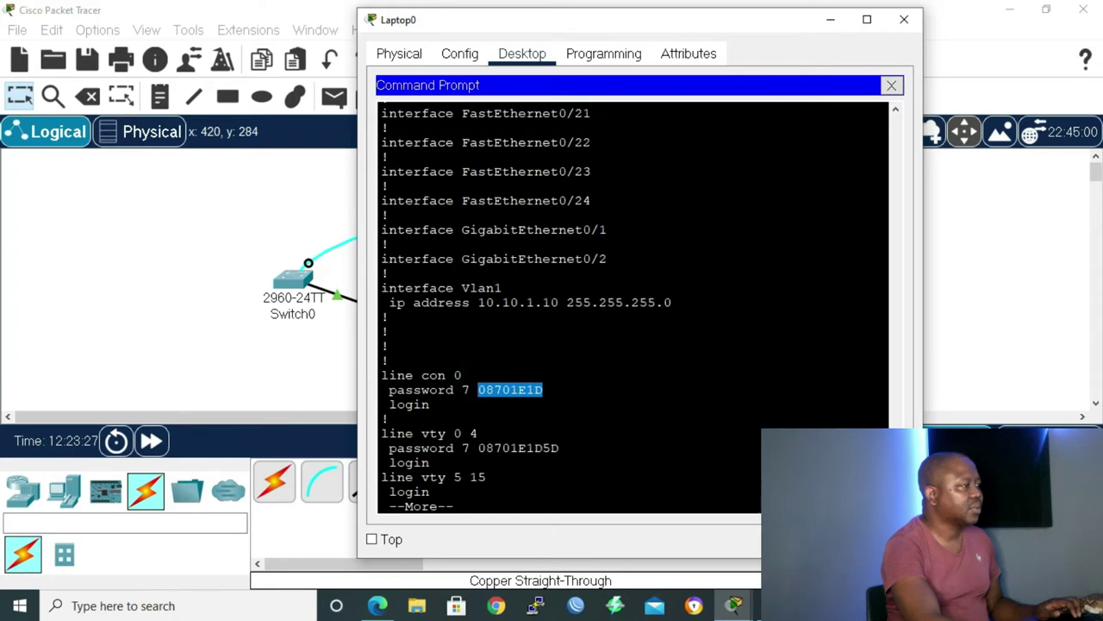
{"action": "left_click_drag", "start_coordinate": [478, 448], "coordinate": [559, 449]}
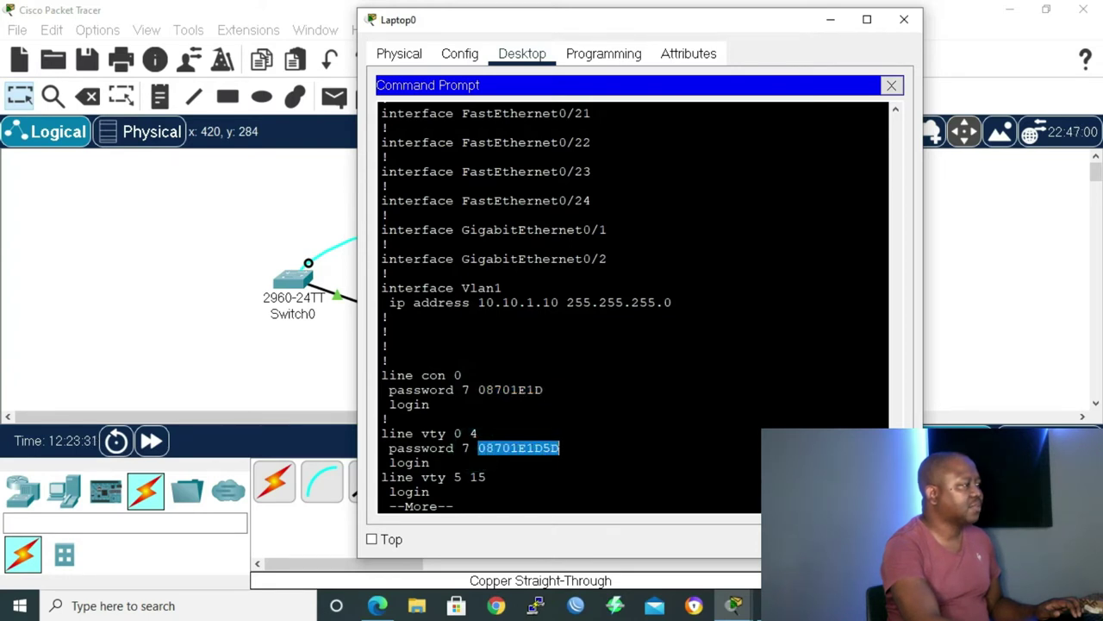
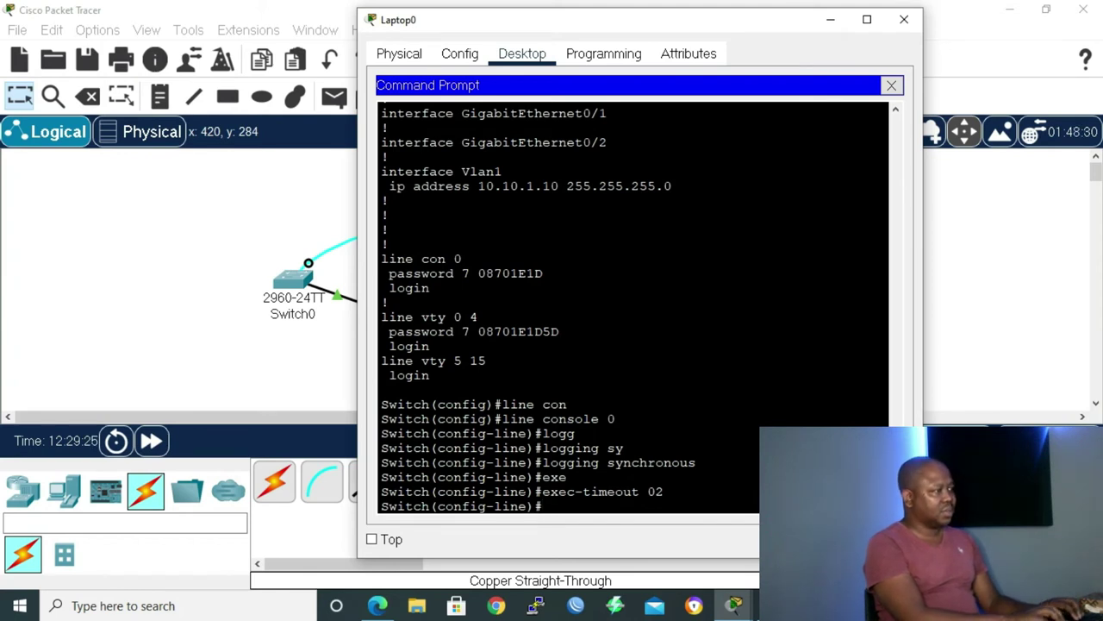
- Leave console line configuration and enter configuration of the virtual terminal lines with line vty 0 4
{"action": "type", "text": "ex"}
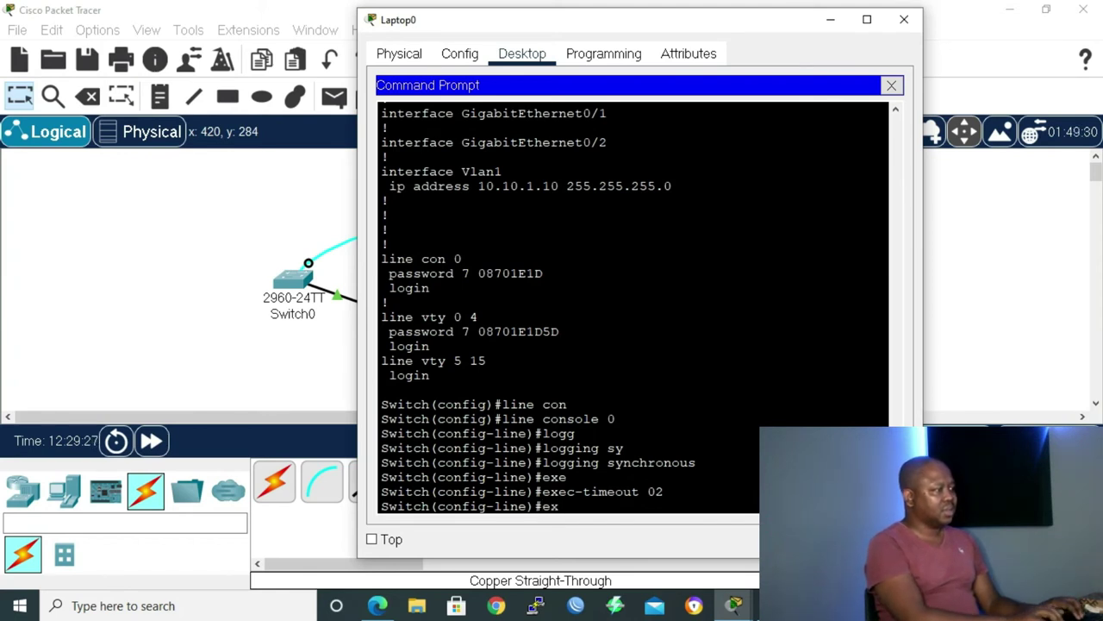
{"action": "type", "text": "i"}
{"action": "key", "text": "Return"}
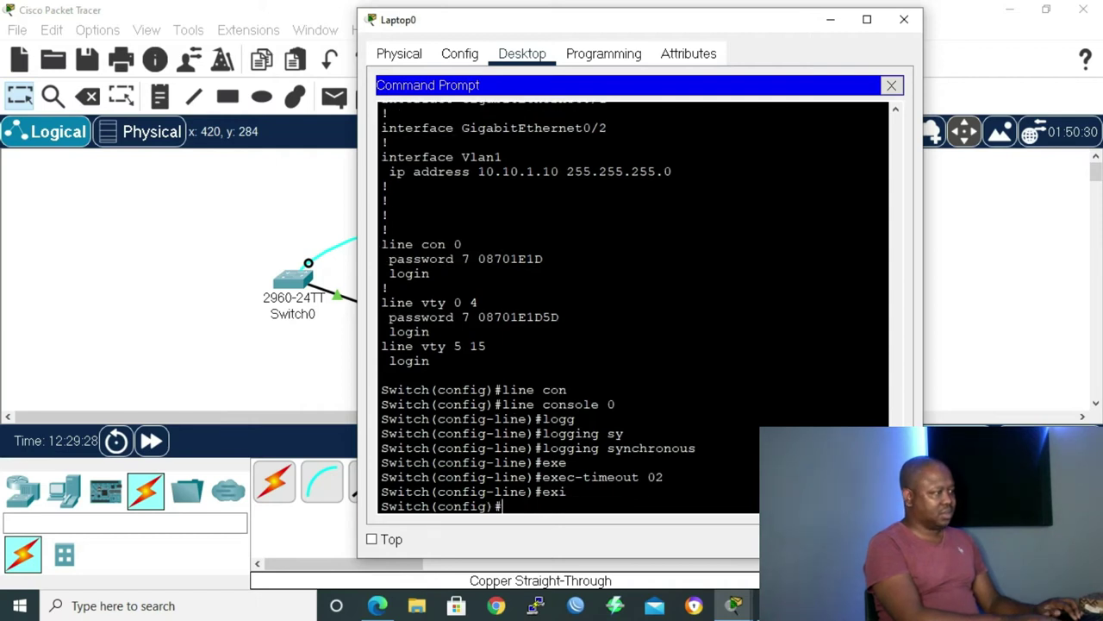
{"action": "key", "text": "BackSpace"}
{"action": "key", "text": "BackSpace"}
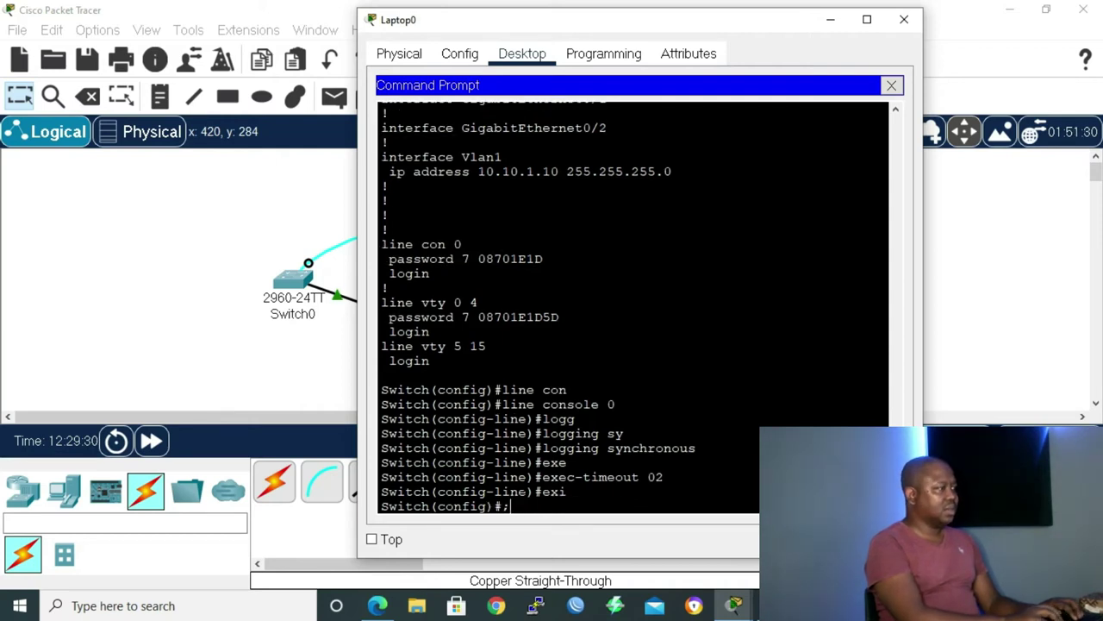
{"action": "type", "text": "line vty 0 4"}
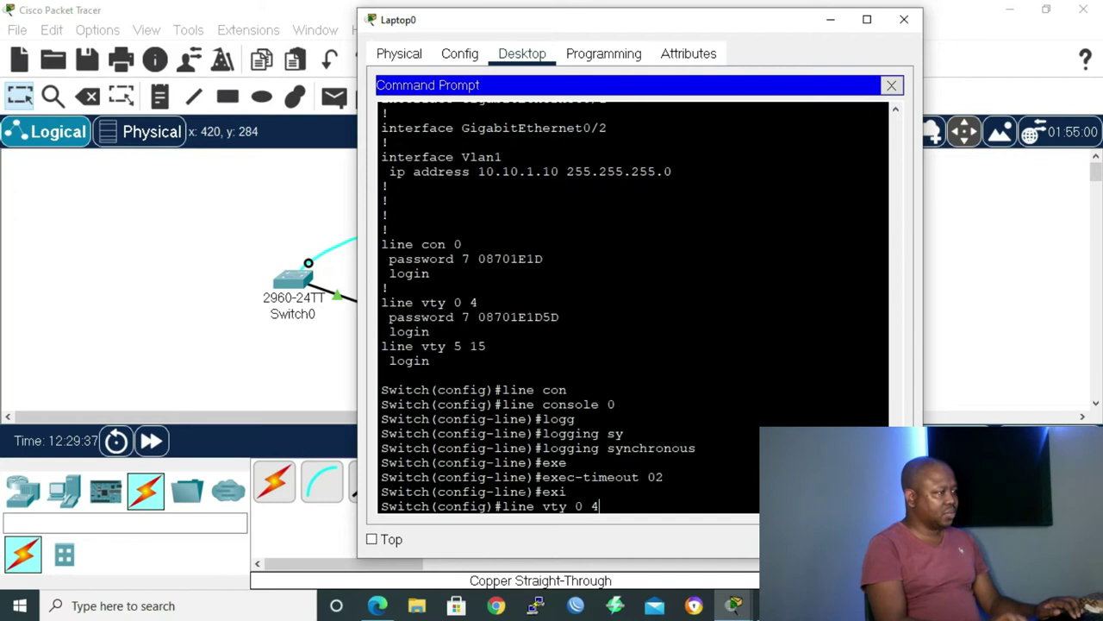
{"action": "key", "text": "Return"}
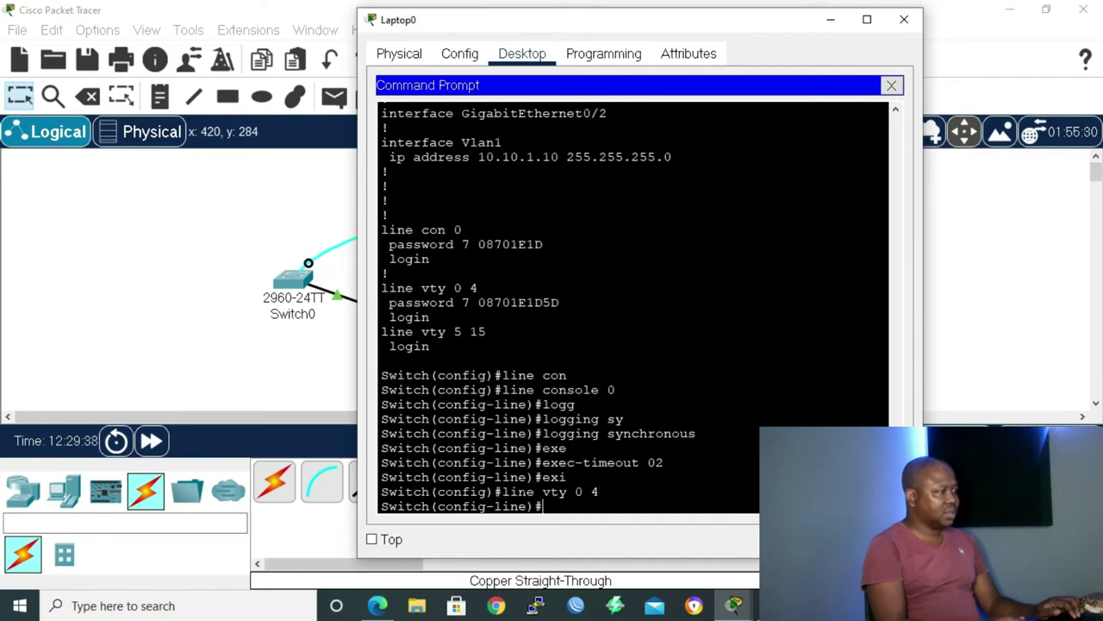
- Enable logging synchronous on the vty 0 4 lines
{"action": "type", "text": "exec-timeout 02"}
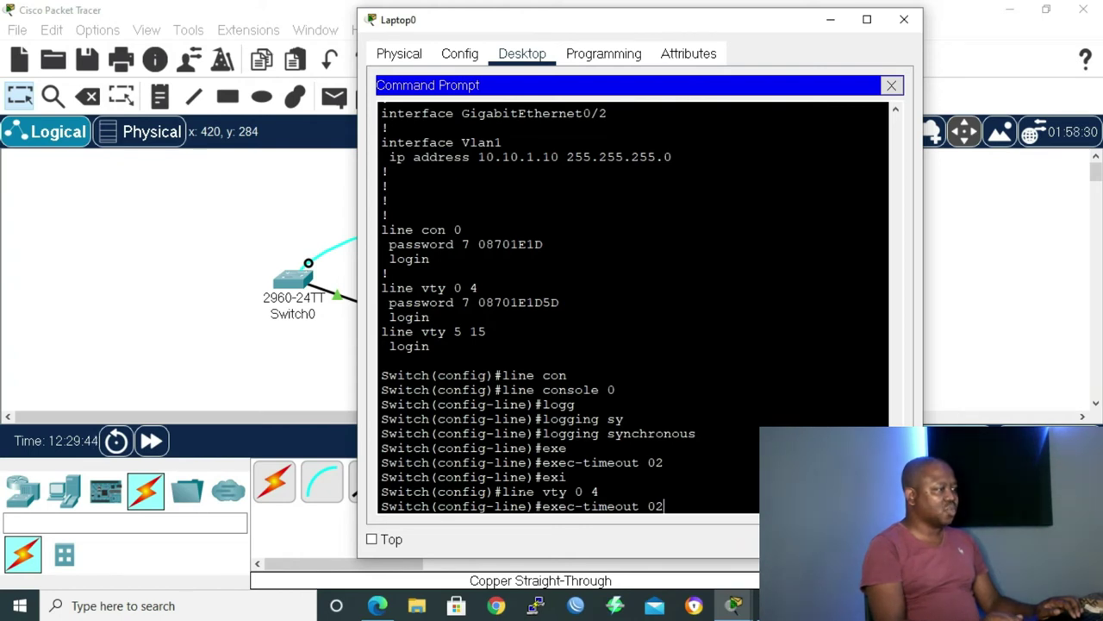
{"action": "key", "text": "Up"}
{"action": "key", "text": "Up"}
{"action": "key", "text": "Up"}
{"action": "key", "text": "Up"}
{"action": "key", "text": "Up"}
{"action": "key", "text": "Up"}
{"action": "key", "text": "Down"}
{"action": "key", "text": "Down"}
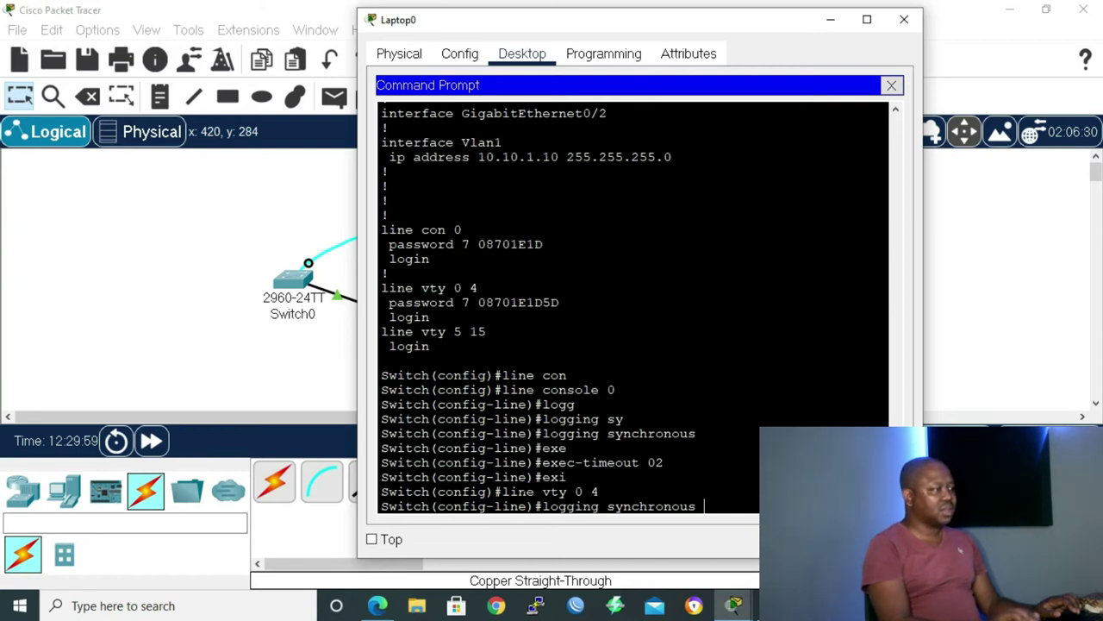
{"action": "key", "text": "Return"}
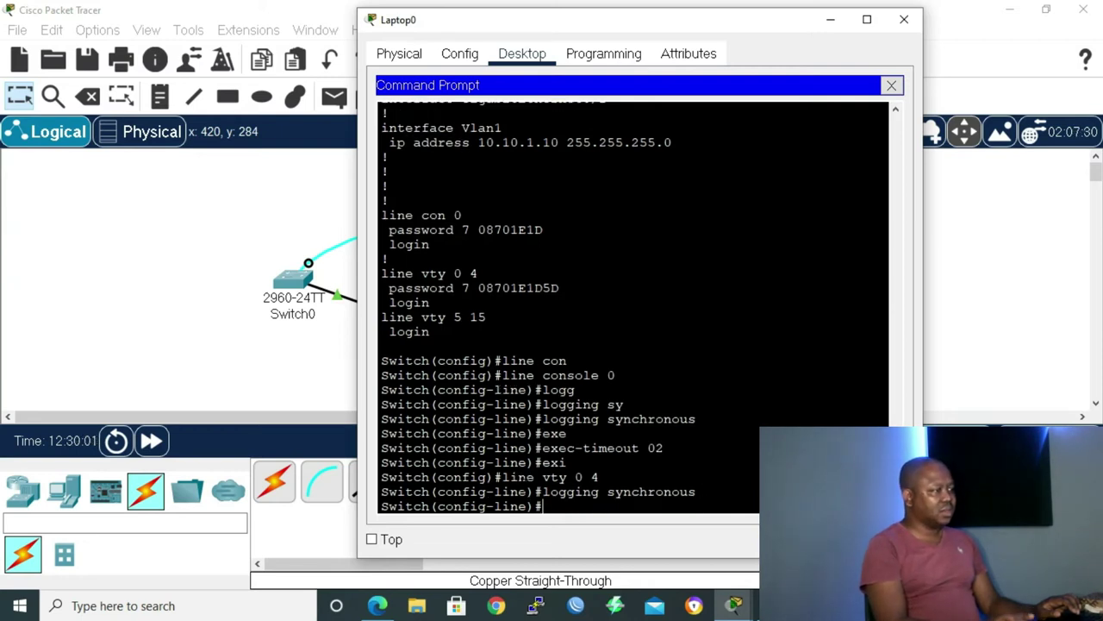
- Apply exec-timeout 02 to the vty 0 4 lines and return to global configuration mode
{"action": "key", "text": "Up"}
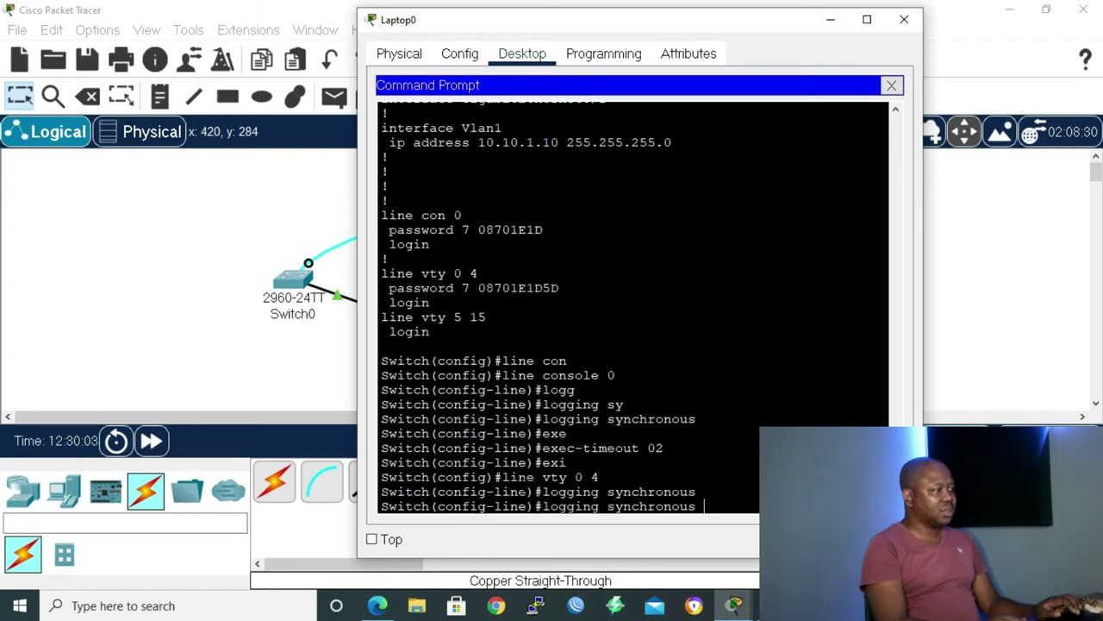
{"action": "key", "text": "Up"}
{"action": "key", "text": "Up"}
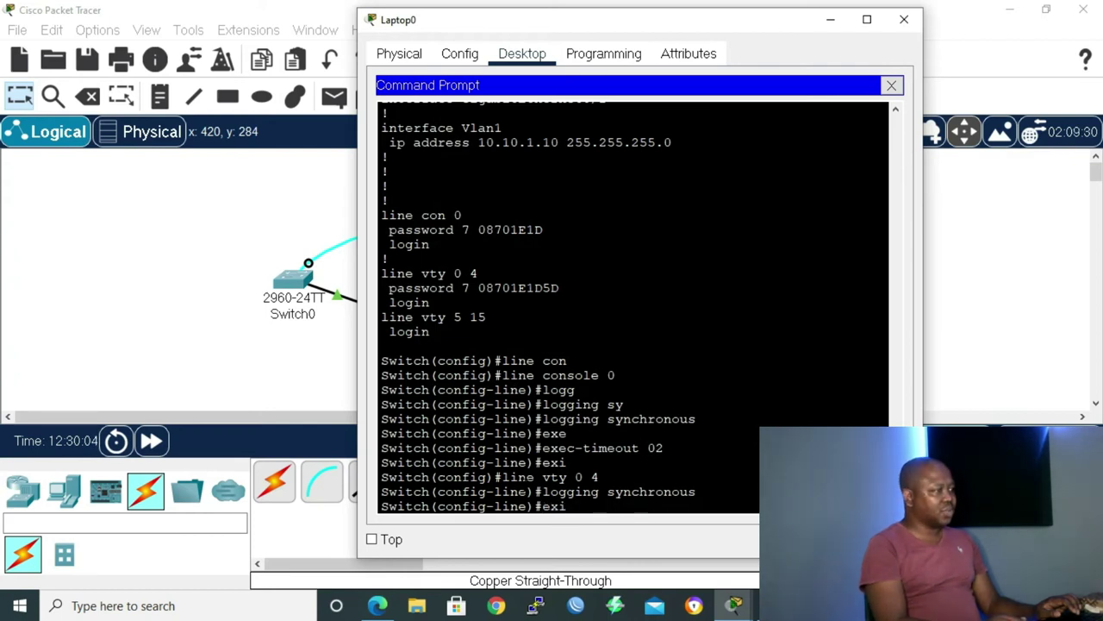
{"action": "key", "text": "Up"}
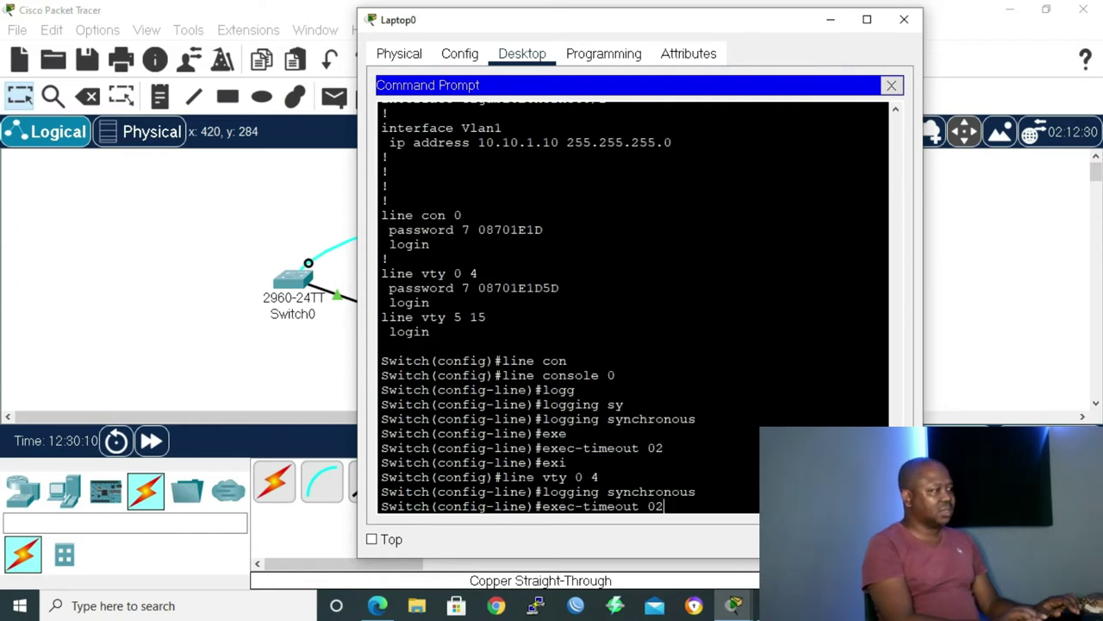
{"action": "key", "text": "Return"}
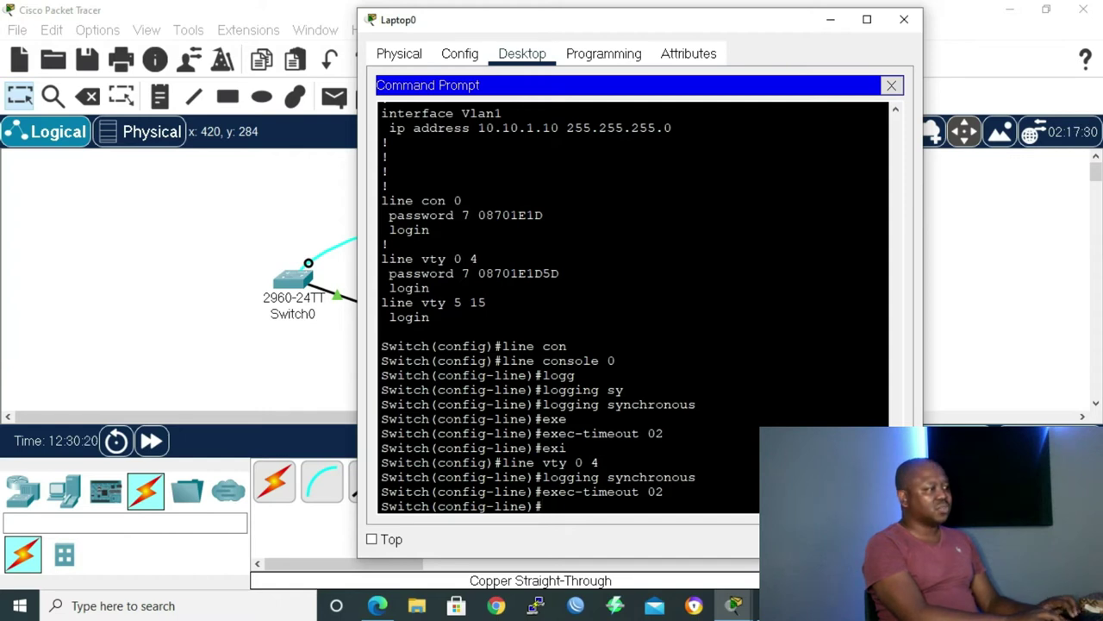
{"action": "type", "text": "exi"}
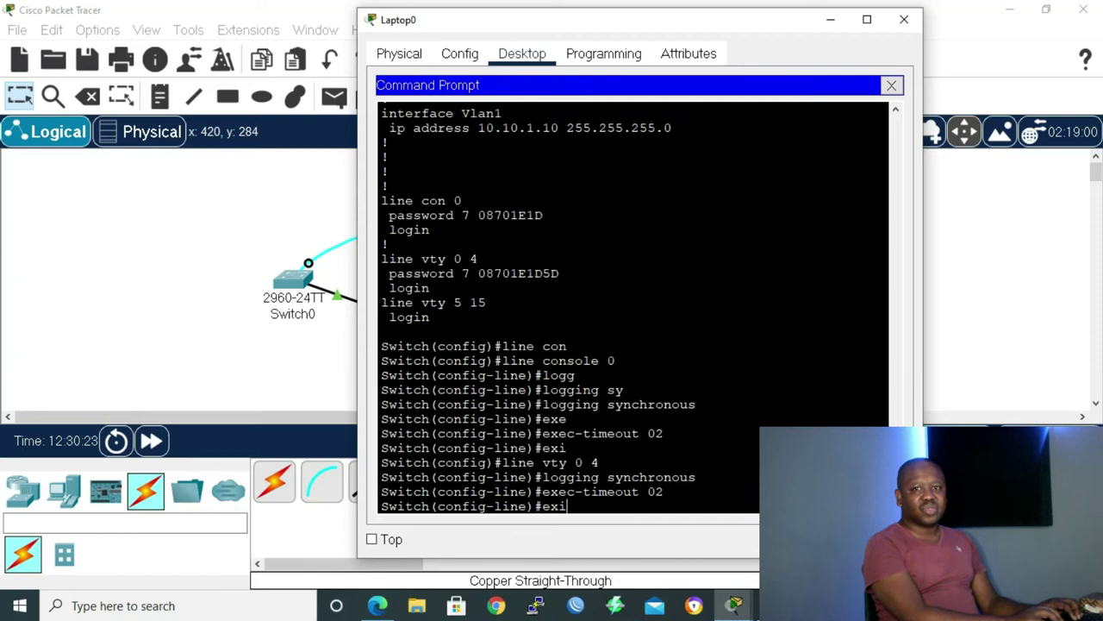
{"action": "key", "text": "Return"}
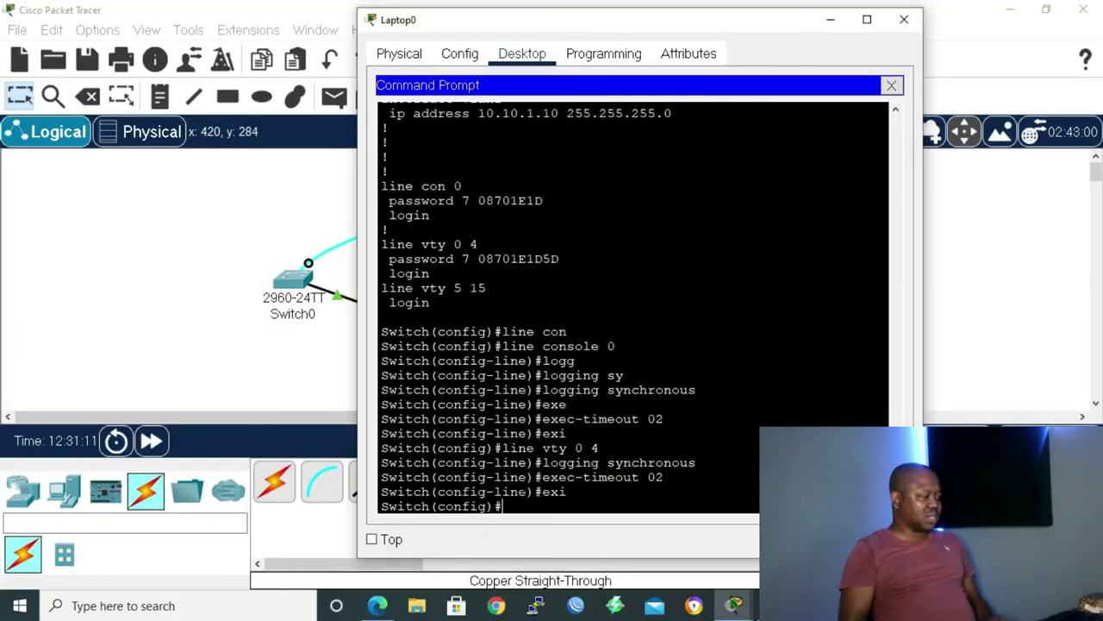
- Start a message-of-the-day banner with banner motd, using 5 as the delimiter and a row of asterisks as the first line
{"action": "type", "text": "banne"}
{"action": "key", "text": "Tab"}
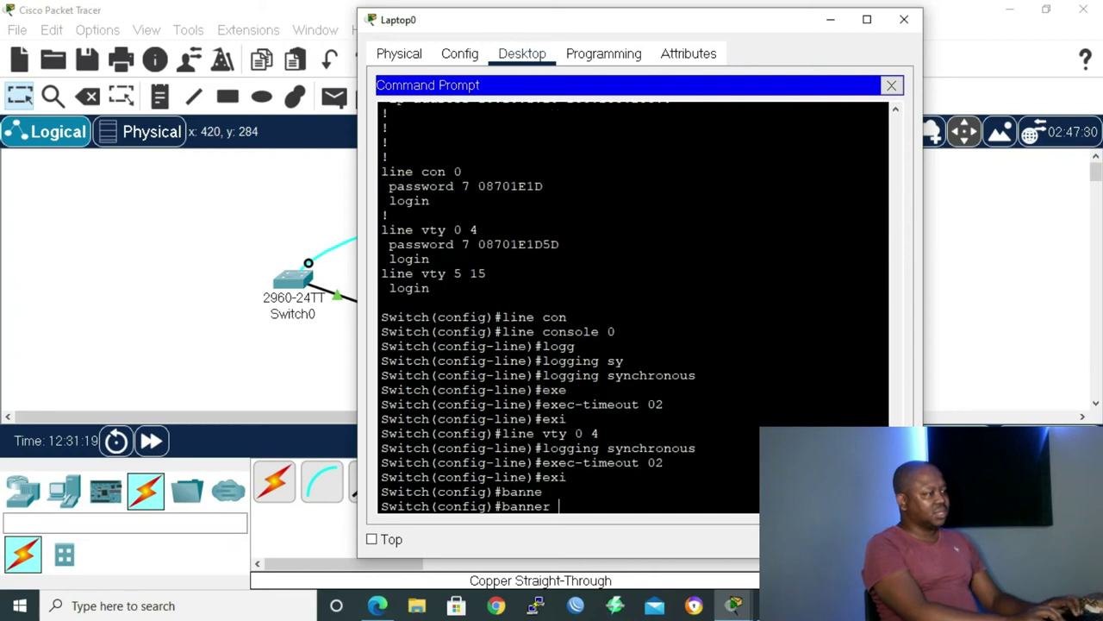
{"action": "type", "text": "motd"}
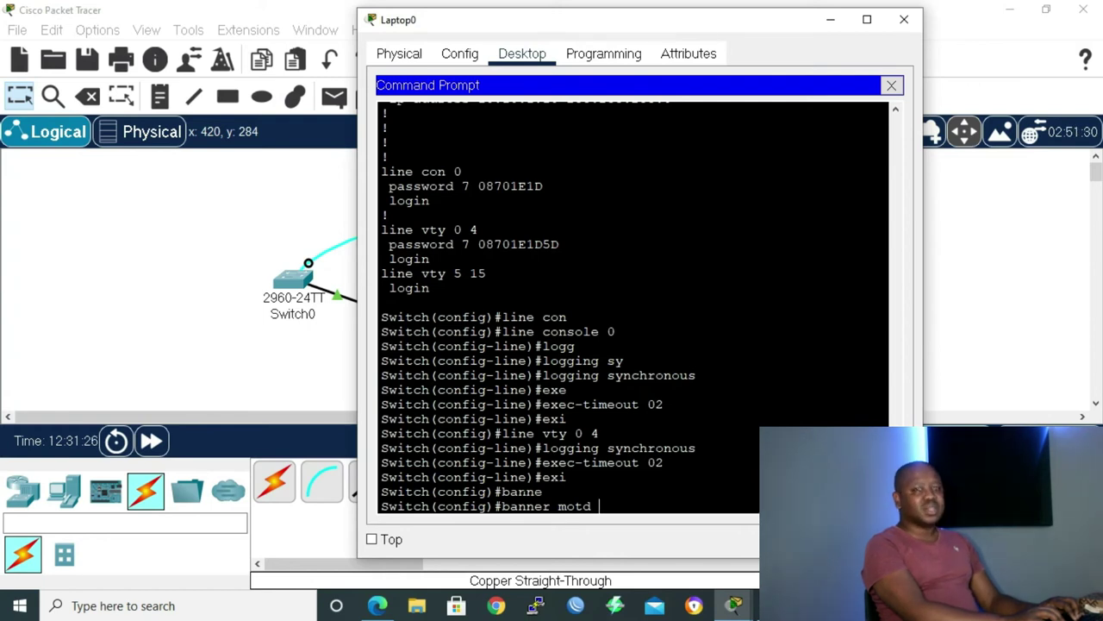
{"action": "type", "text": " $"}
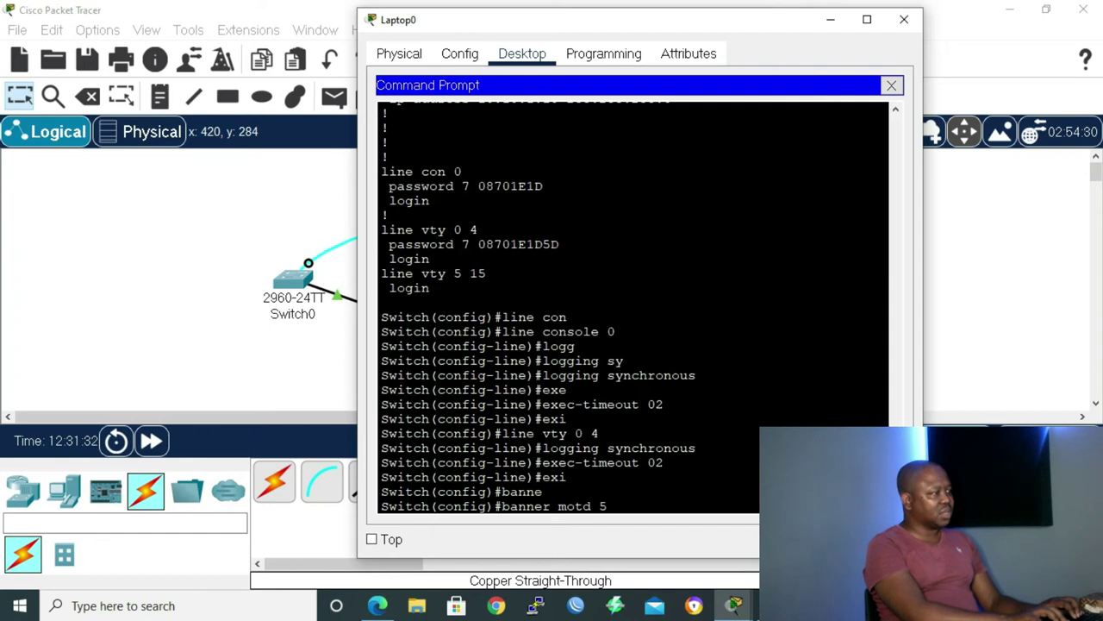
{"action": "key", "text": "Return"}
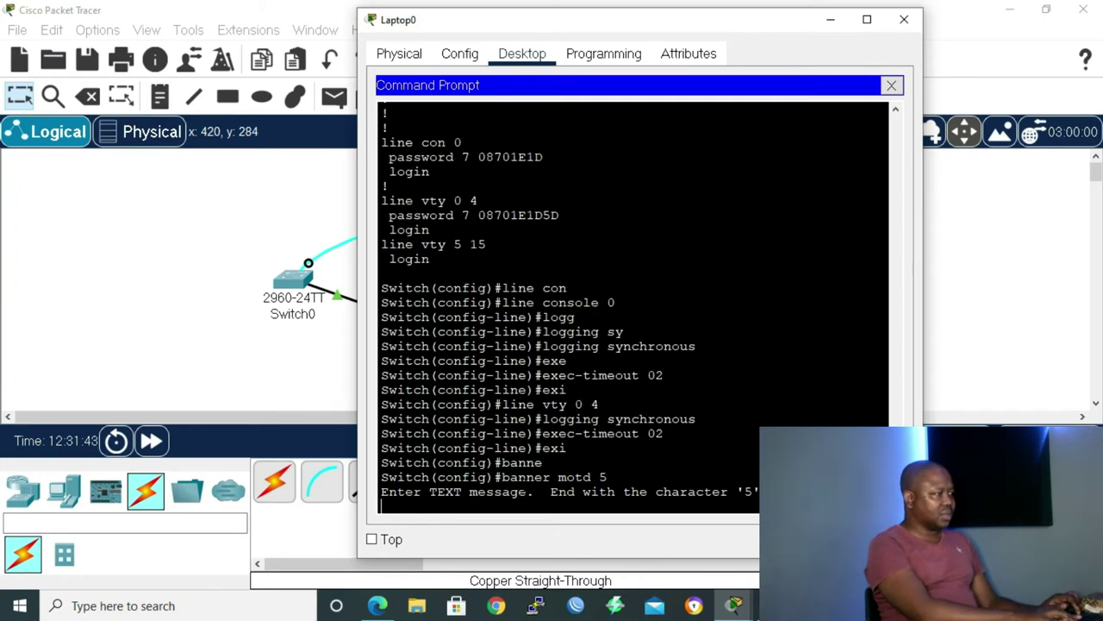
{"action": "type", "text": "************************"}
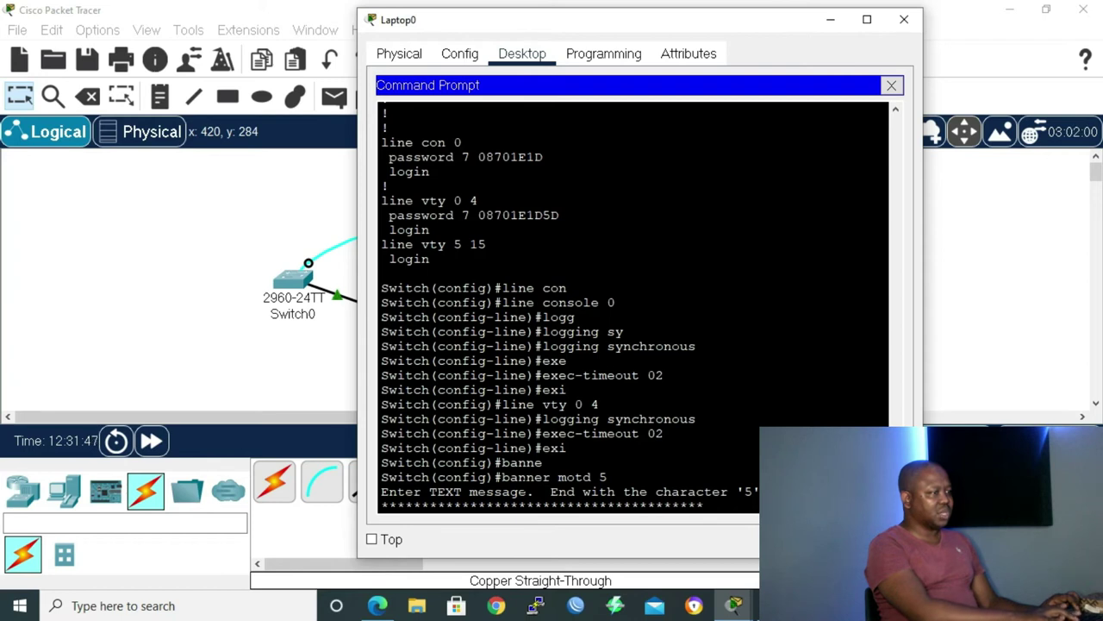
{"action": "type", "text": "******"}
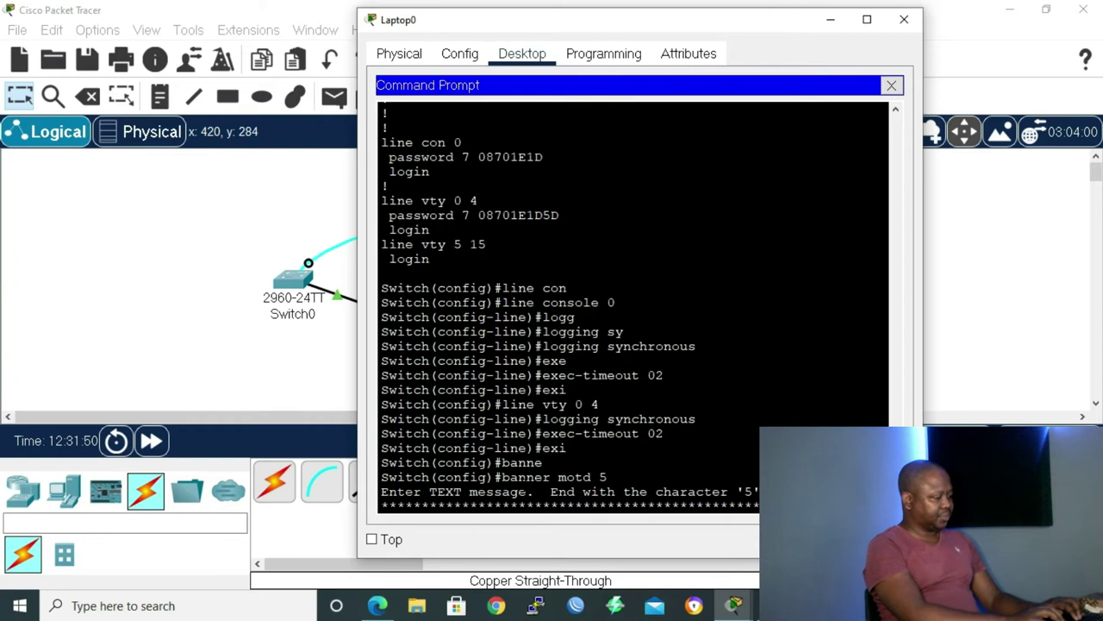
{"action": "key", "text": "Return"}
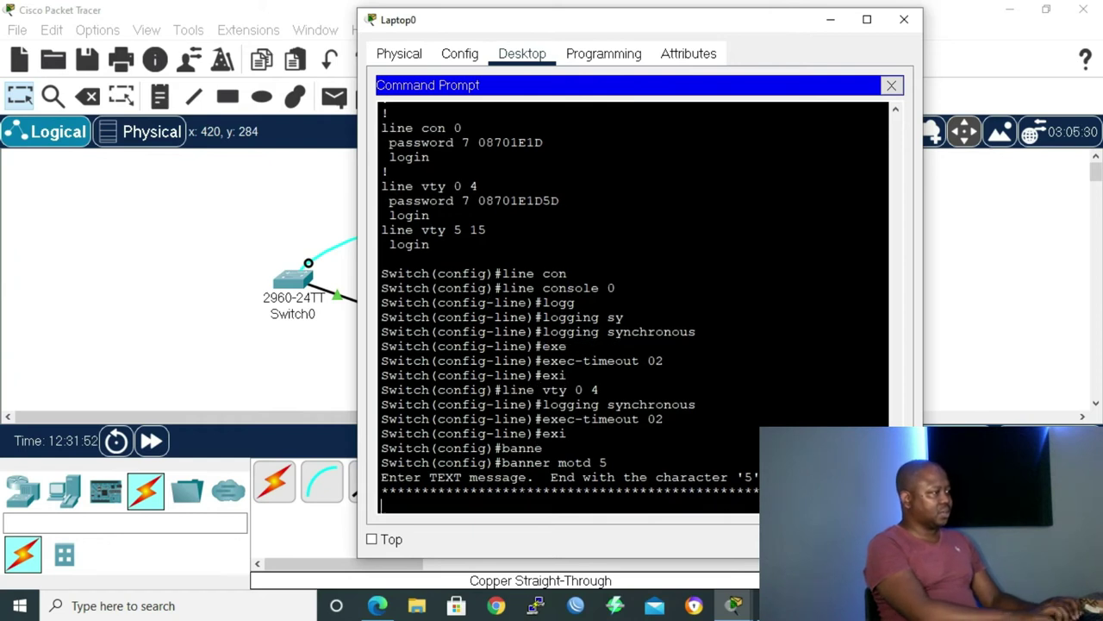
- Enter the banner's warning line "UNAUTHORISED LOGIN IS PROHIBITED, PLZZ STAY AWAY"
{"action": "type", "text": "UNA"}
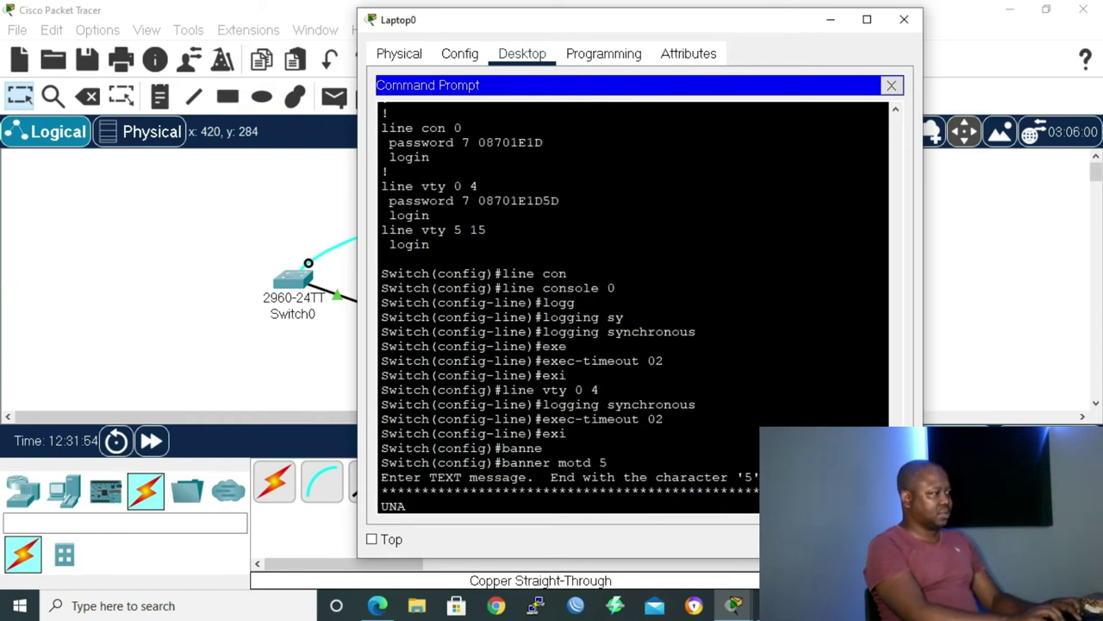
{"action": "type", "text": "UTHORISED LOGIN IS PR"}
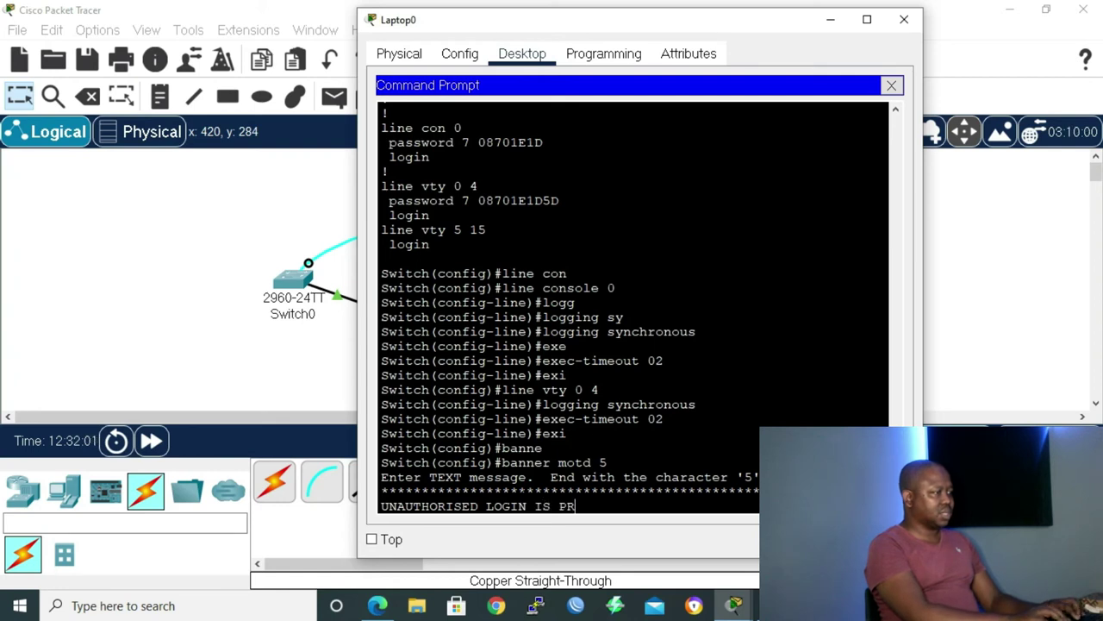
{"action": "type", "text": "OHIBITED"}
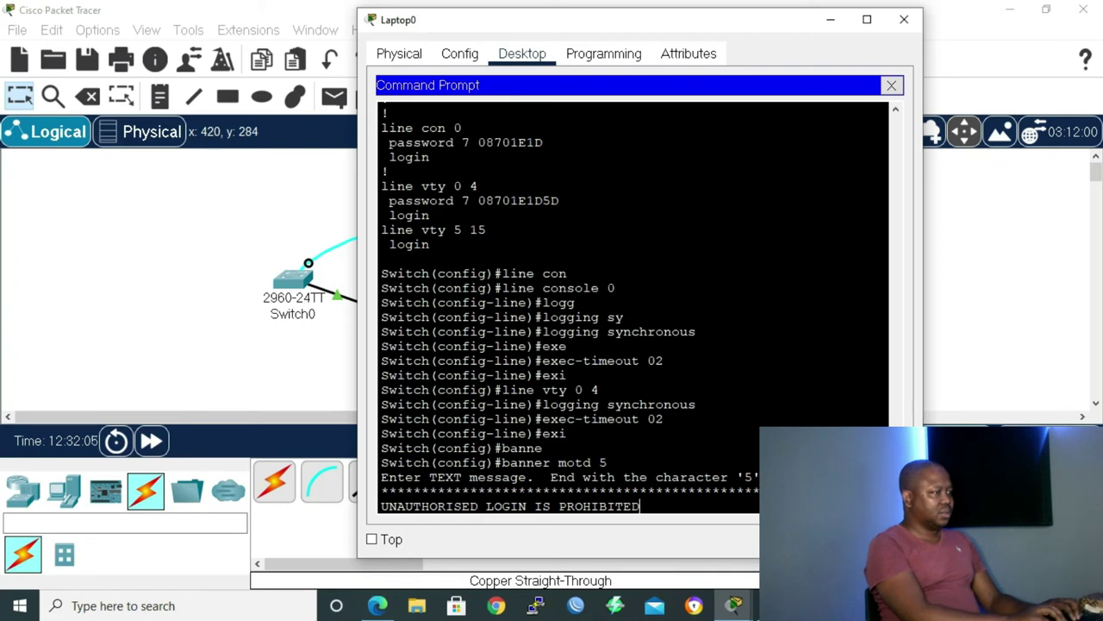
{"action": "type", "text": ", PLZZ"}
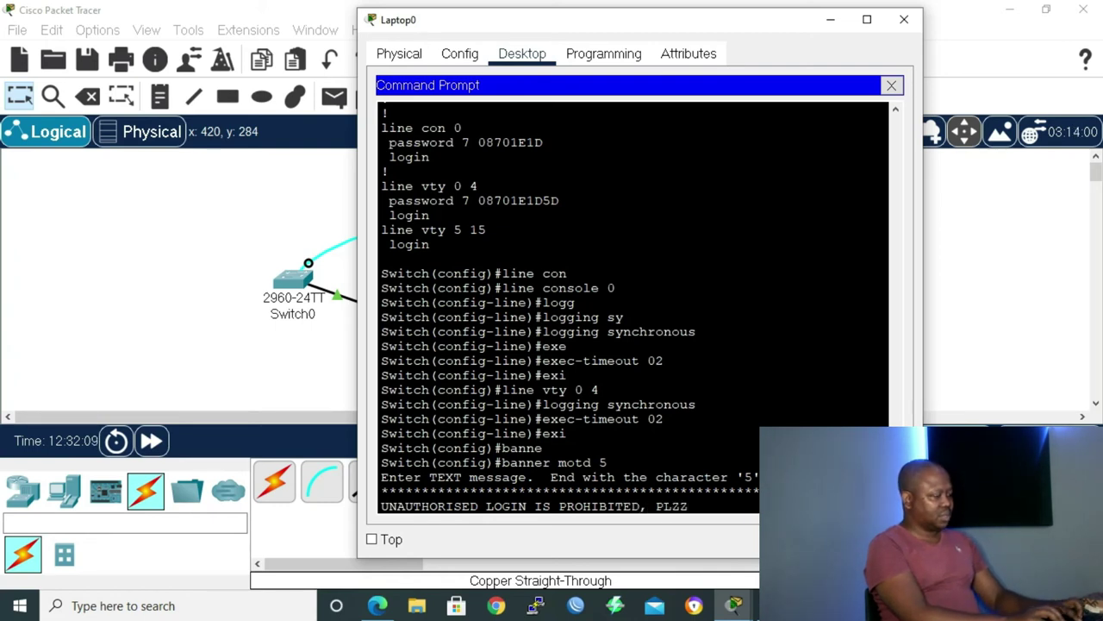
{"action": "type", "text": "Z STAY AW"}
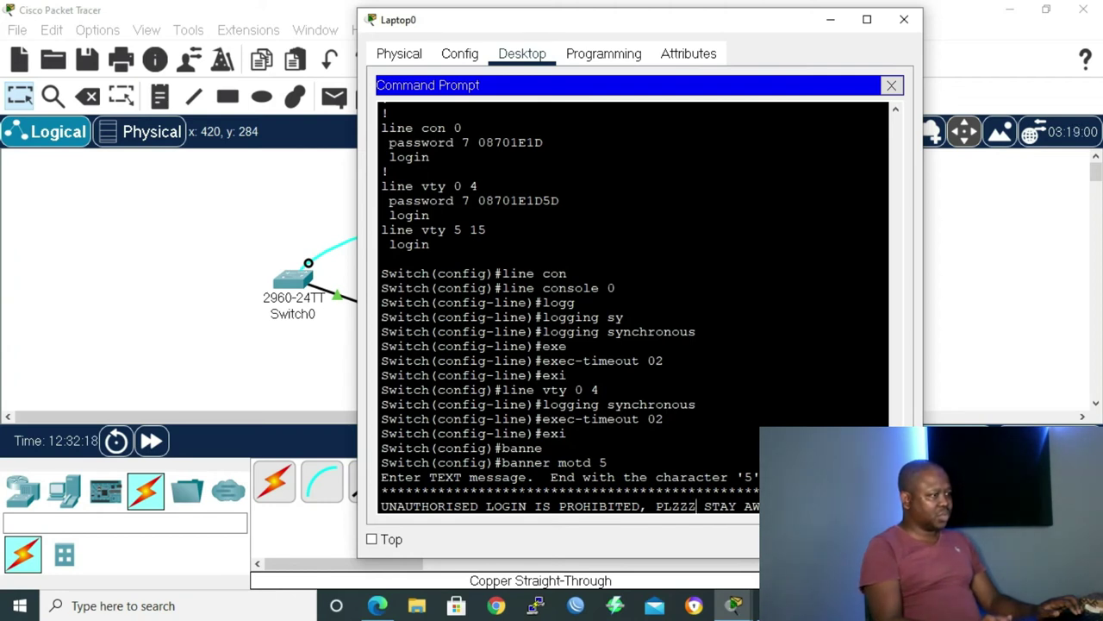
{"action": "key", "text": "BackSpace"}
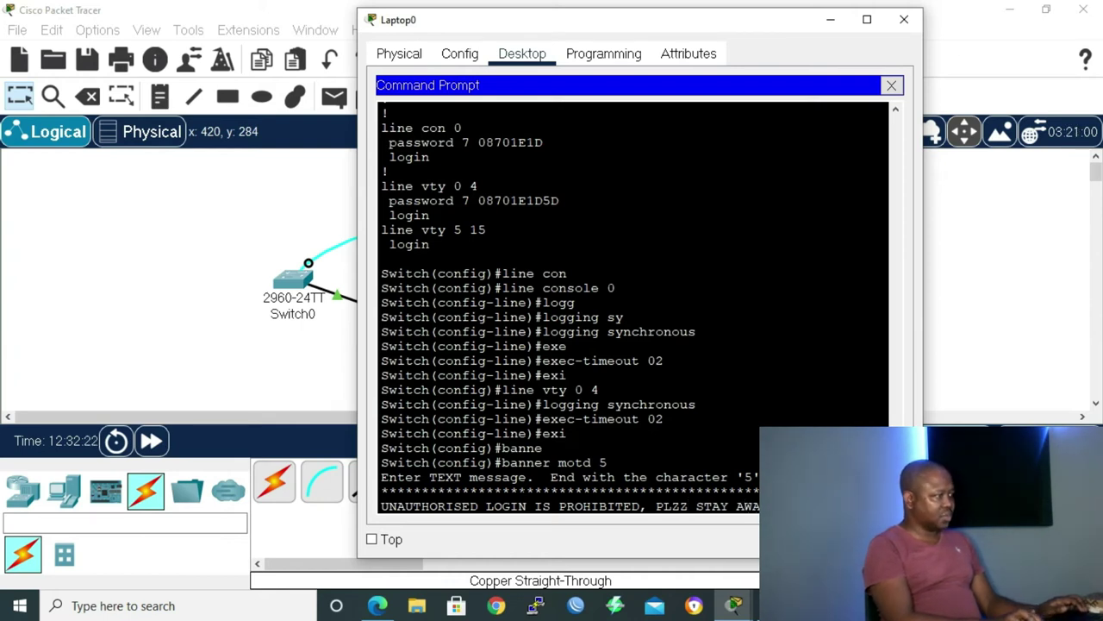
{"action": "key", "text": "Return"}
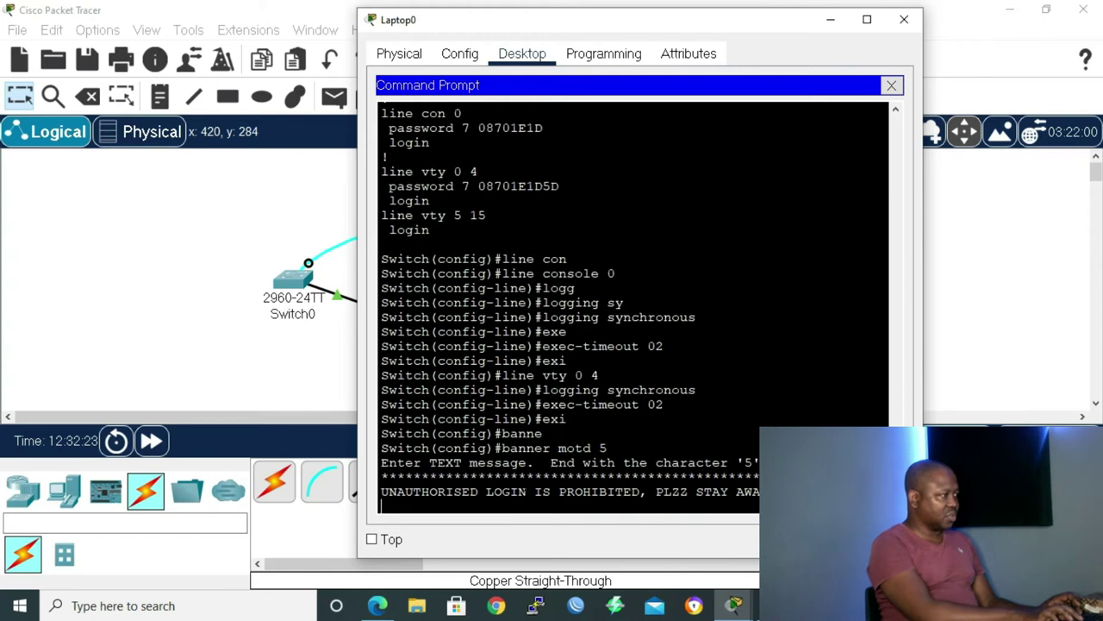
- Add a closing row of asterisks below the warning and end the banner with the delimiter 5
{"action": "type", "text": "****************"}
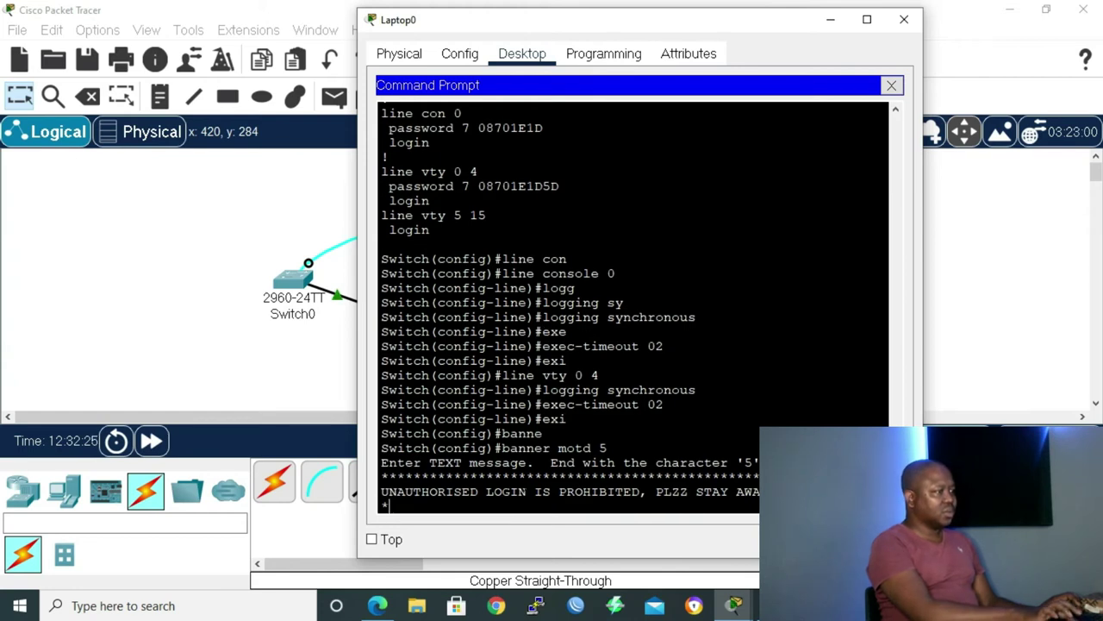
{"action": "type", "text": "************************"}
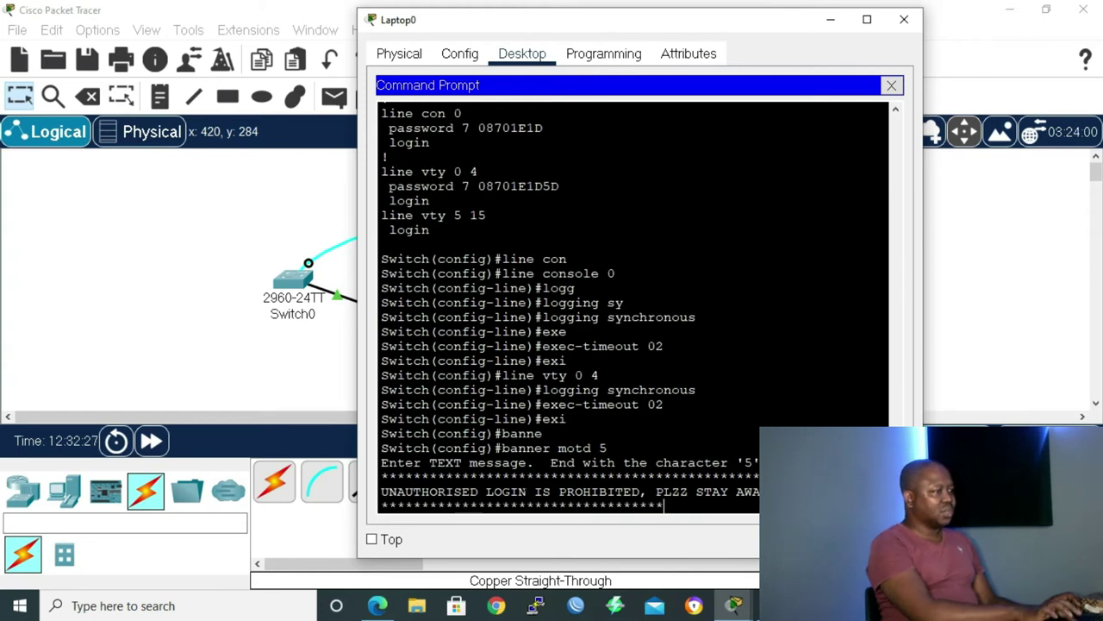
{"action": "type", "text": "*******"}
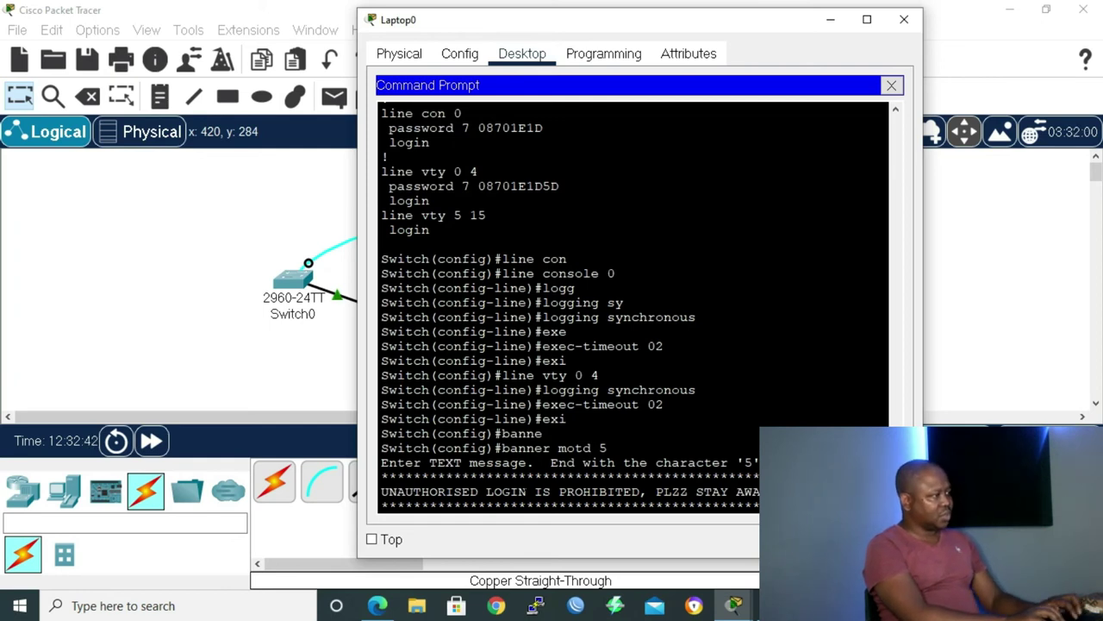
{"action": "key", "text": "Return"}
{"action": "type", "text": "5"}
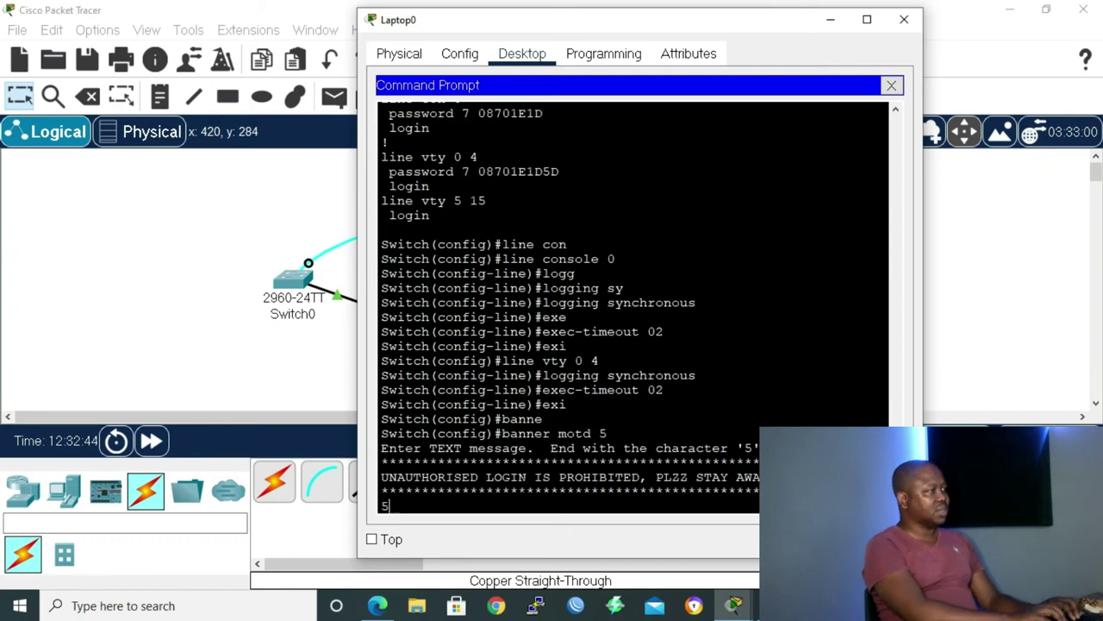
{"action": "key", "text": "Return"}
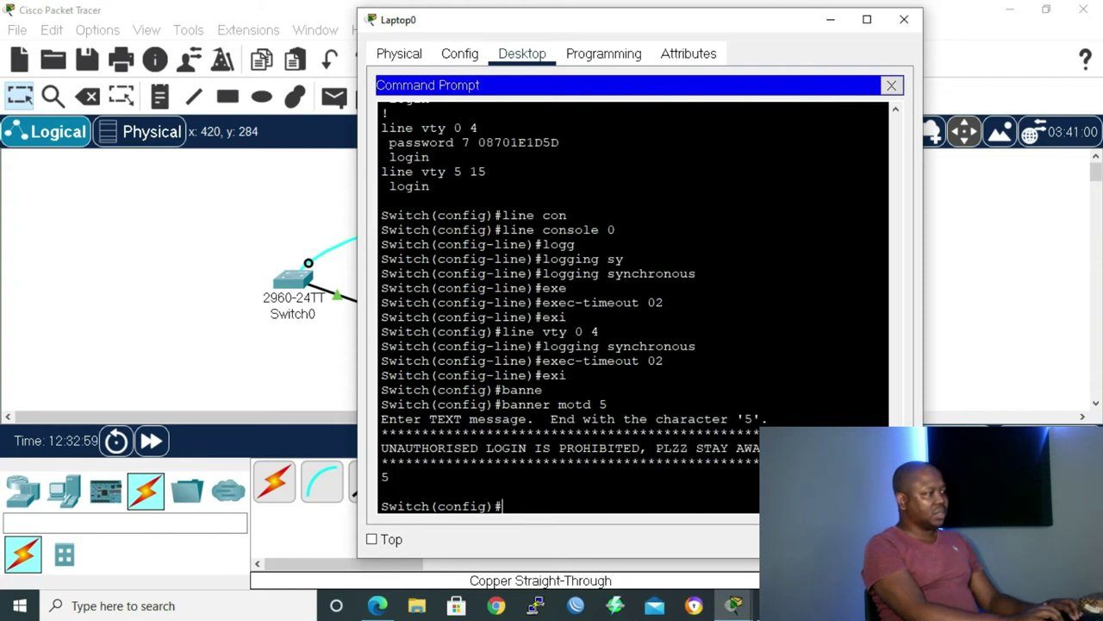
- Leave global configuration mode with END to return to privileged EXEC mode
{"action": "type", "text": "E"}
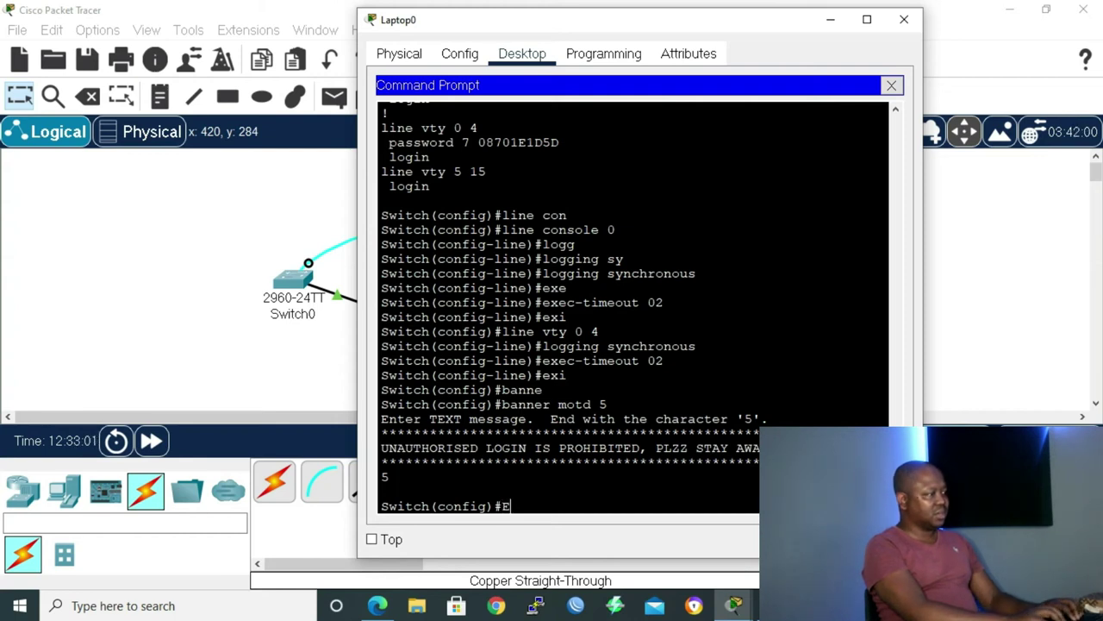
{"action": "type", "text": "ND"}
{"action": "key", "text": "Return"}
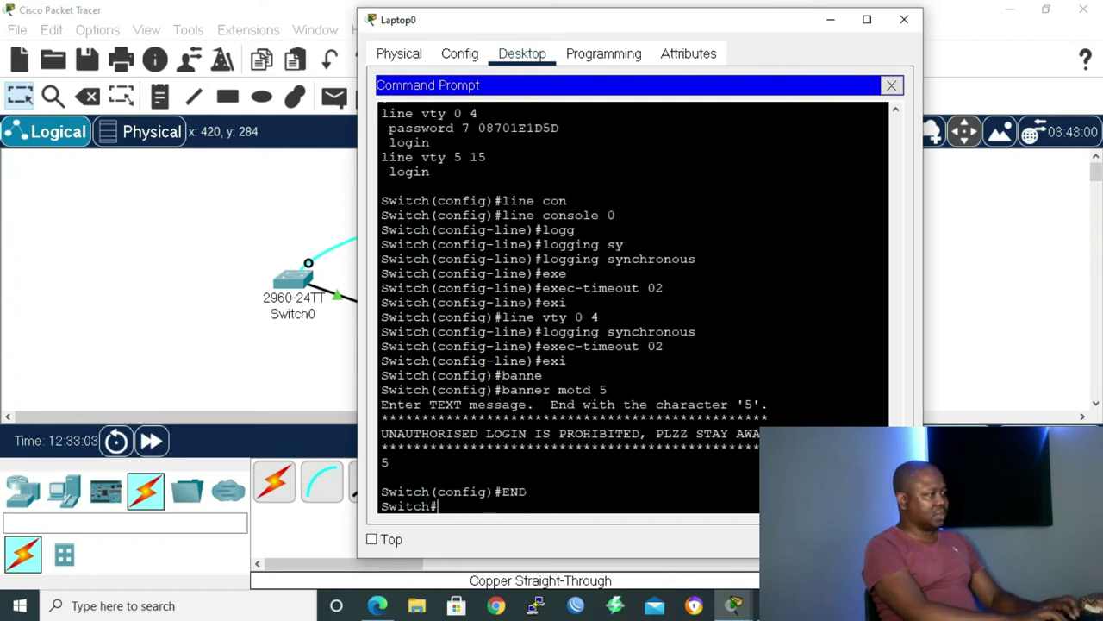
- Exit the switch's privileged EXEC session to return to the laptop's own command prompt
{"action": "type", "text": "exi"}
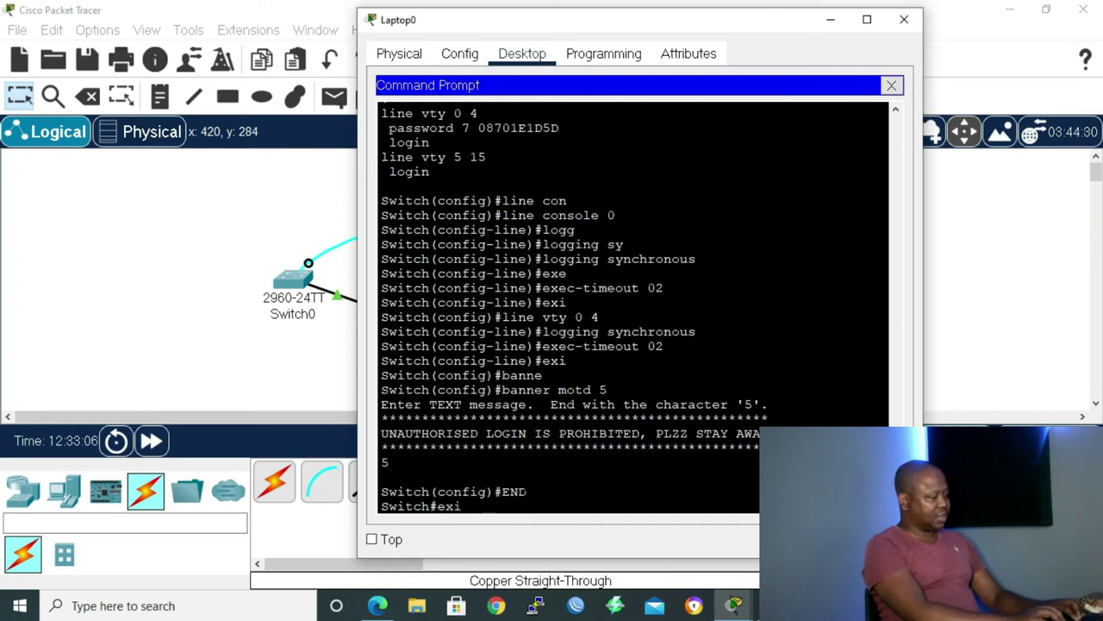
{"action": "key", "text": "Return"}
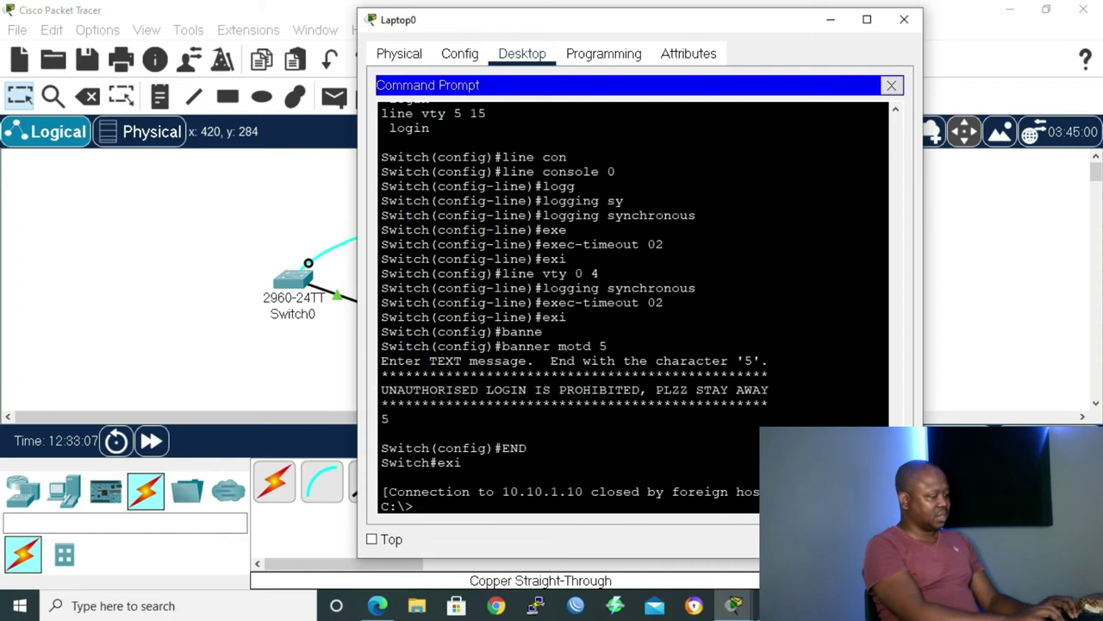
- Try to reconnect to the switch from the laptop's command prompt with telenet 10.10.1.10
{"action": "type", "text": "telen"}
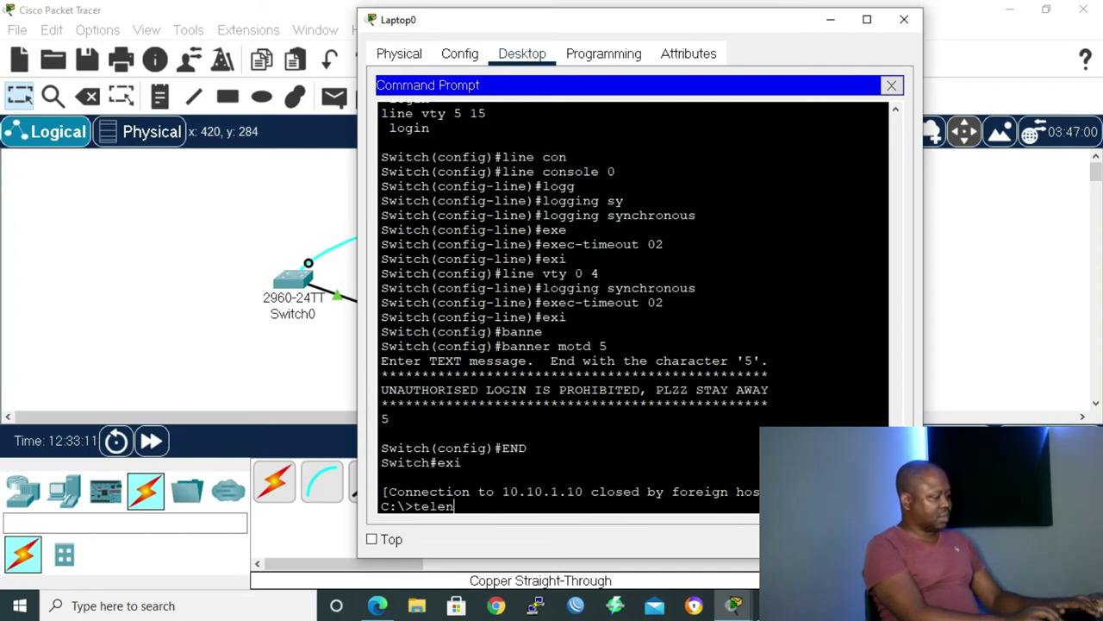
{"action": "type", "text": "et 10"}
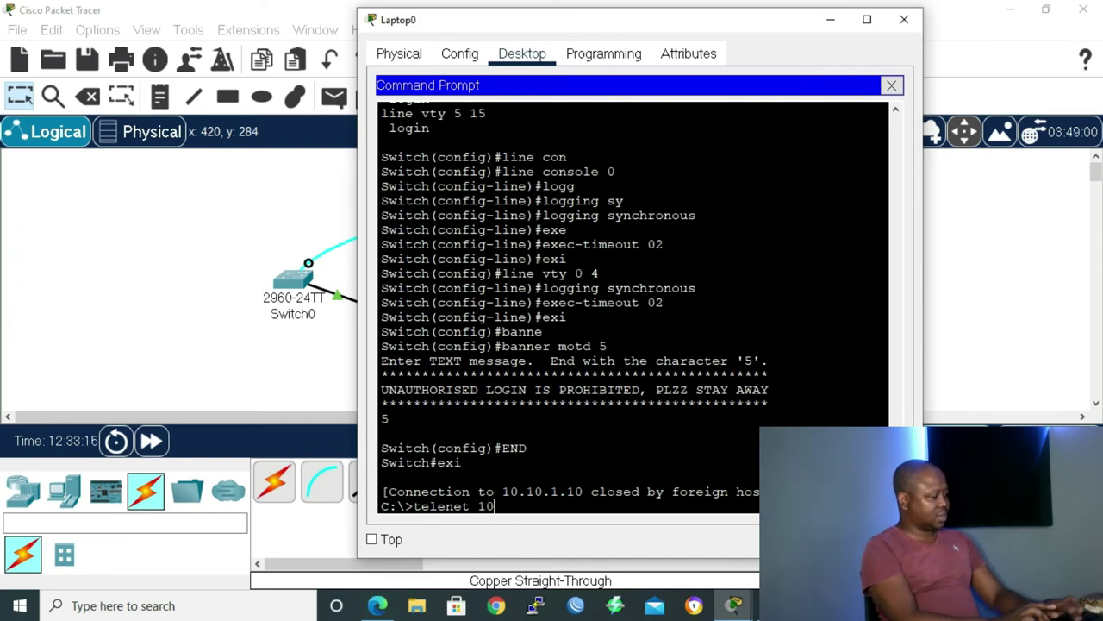
{"action": "type", "text": ".1"}
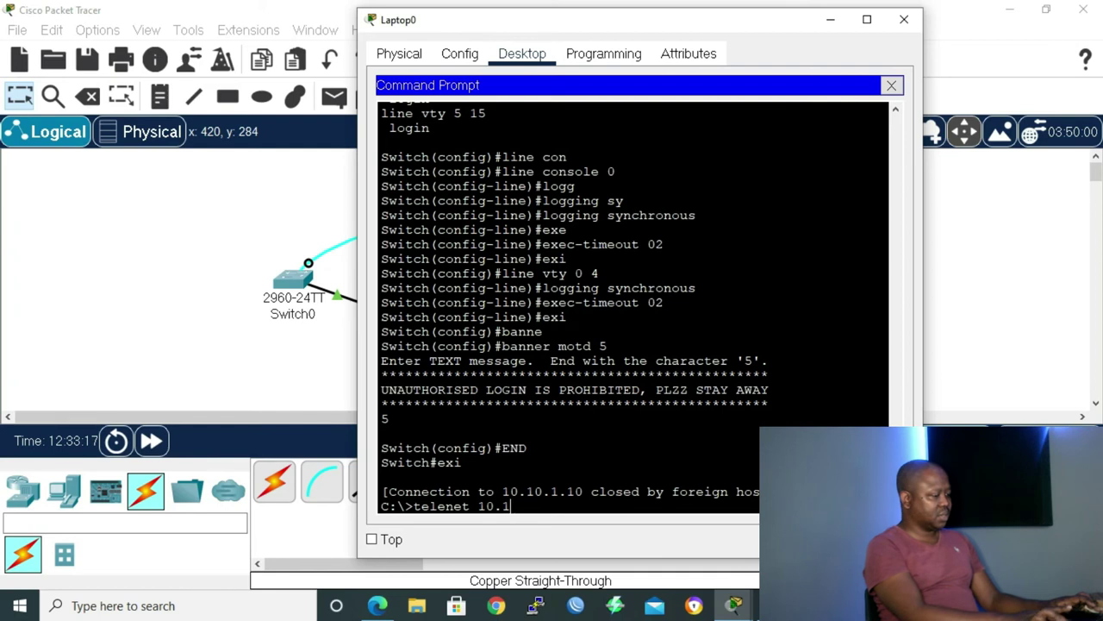
{"action": "type", "text": "0.1.10"}
{"action": "key", "text": "Return"}
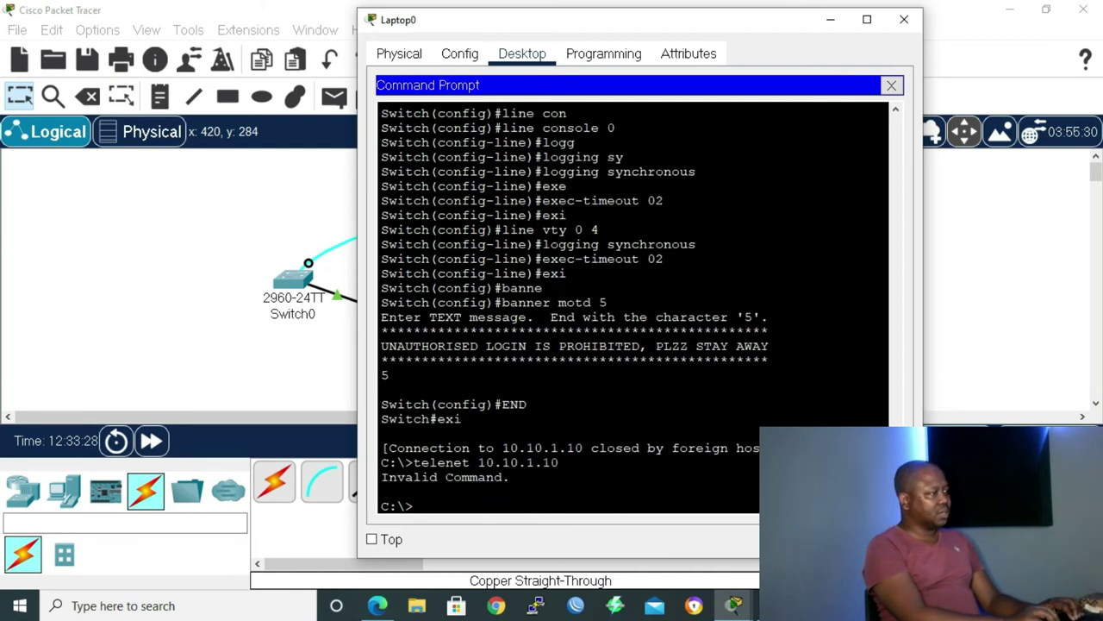
- Open a Telnet session to the switch at 10.10.1.10 to check the login banner
{"action": "type", "text": "telnet 10."}
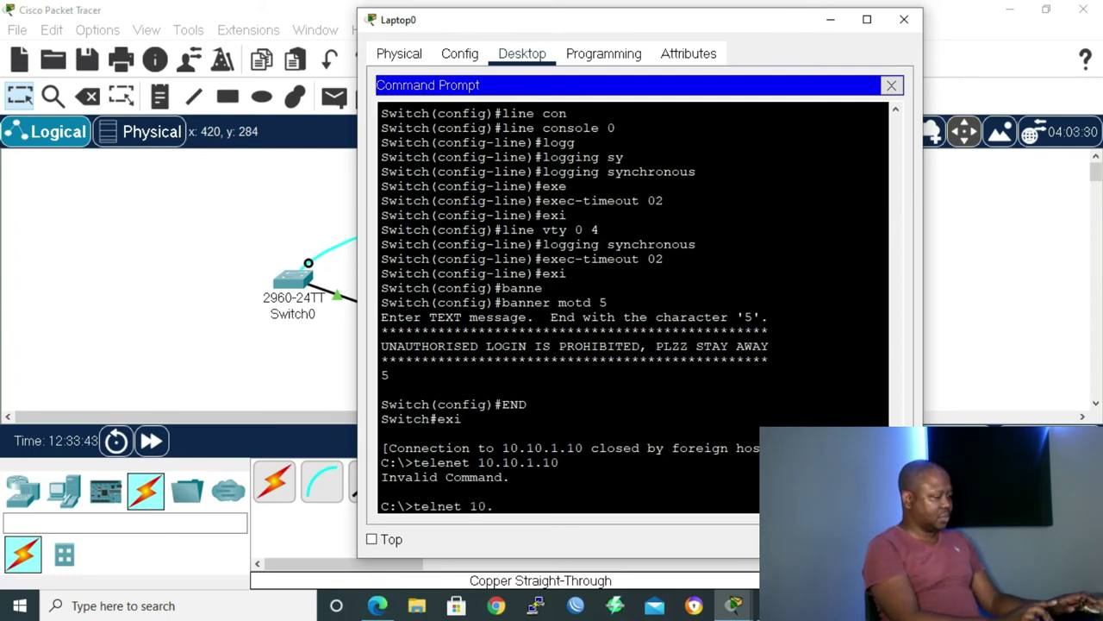
{"action": "type", "text": "10.1.10"}
{"action": "key", "text": "Return"}
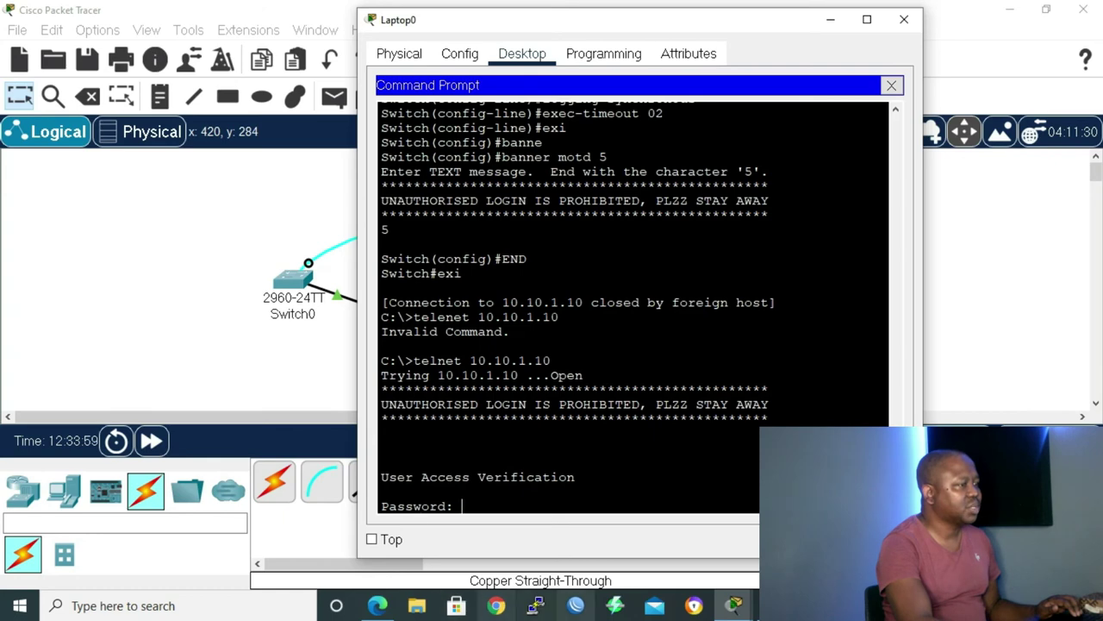
- Switch to PC0's console terminal and log in to the switch with the console password
{"action": "mouse_move", "coordinate": [735, 609]}
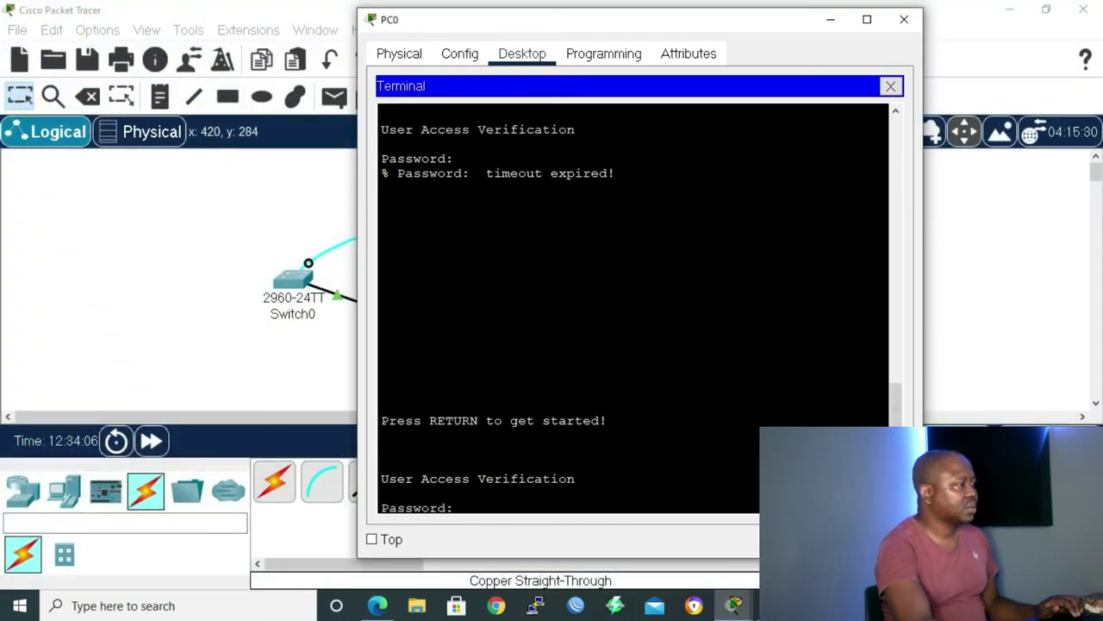
{"action": "left_click", "coordinate": [457, 500]}
{"action": "key", "text": "Return"}
{"action": "type", "text": "e"}
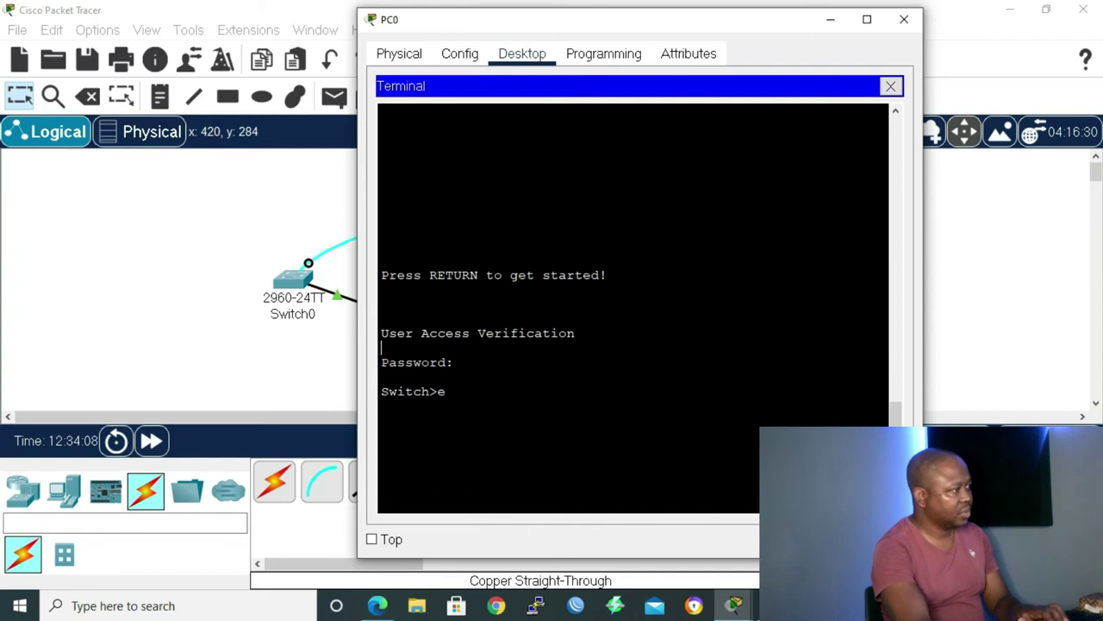
{"action": "left_click", "coordinate": [462, 395]}
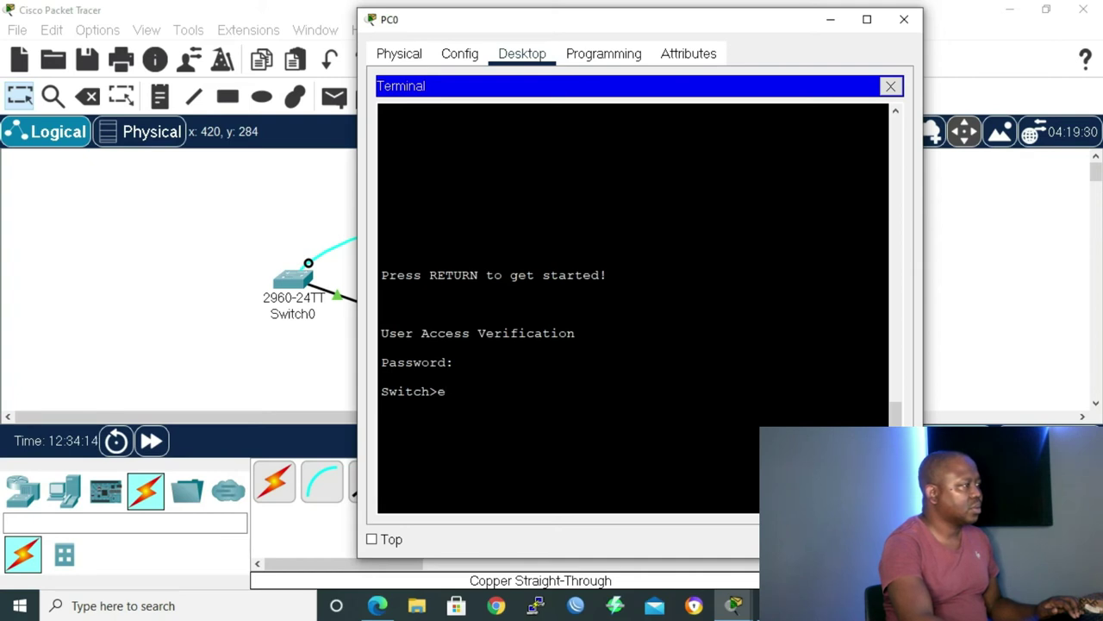
{"action": "left_click", "coordinate": [414, 390]}
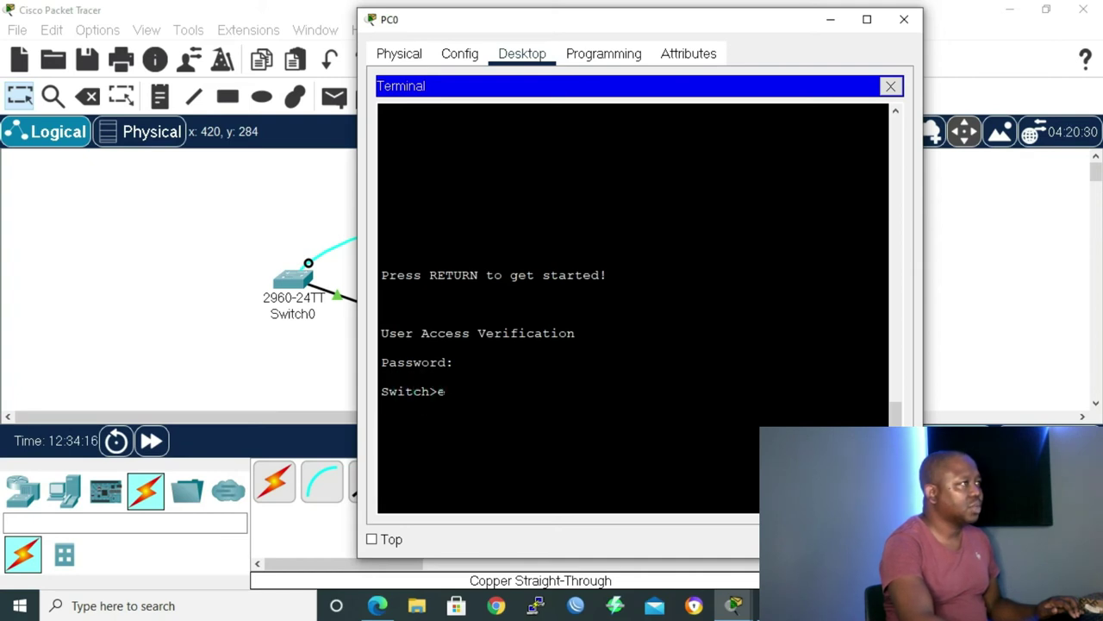
- Close and reopen PC0's terminal with the default port settings to recheck the console session
{"action": "left_click", "coordinate": [890, 86]}
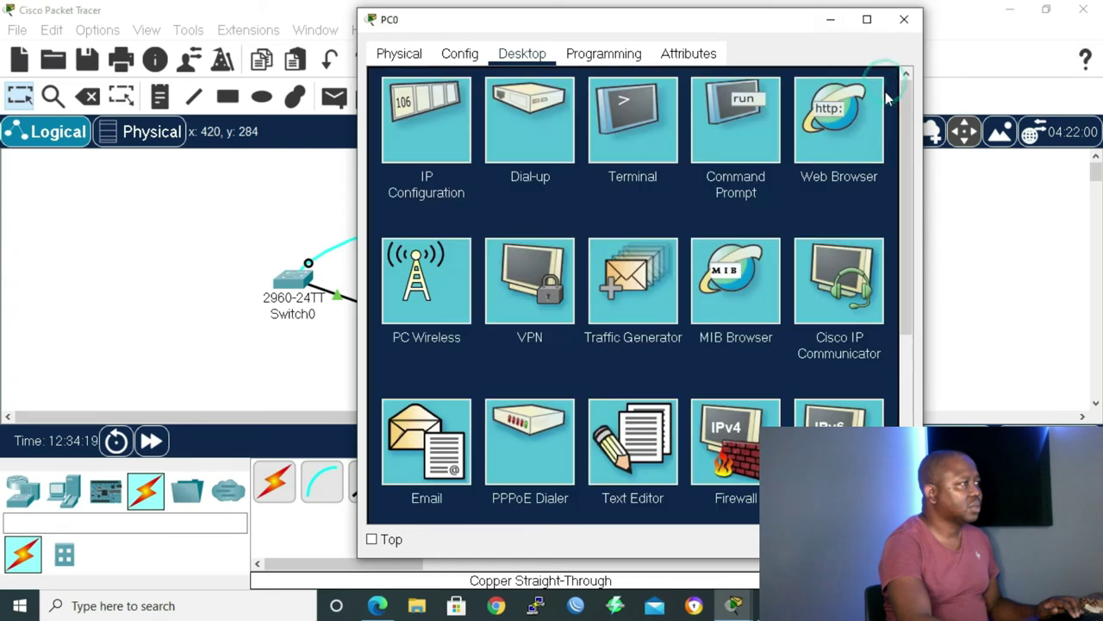
{"action": "left_click", "coordinate": [635, 115]}
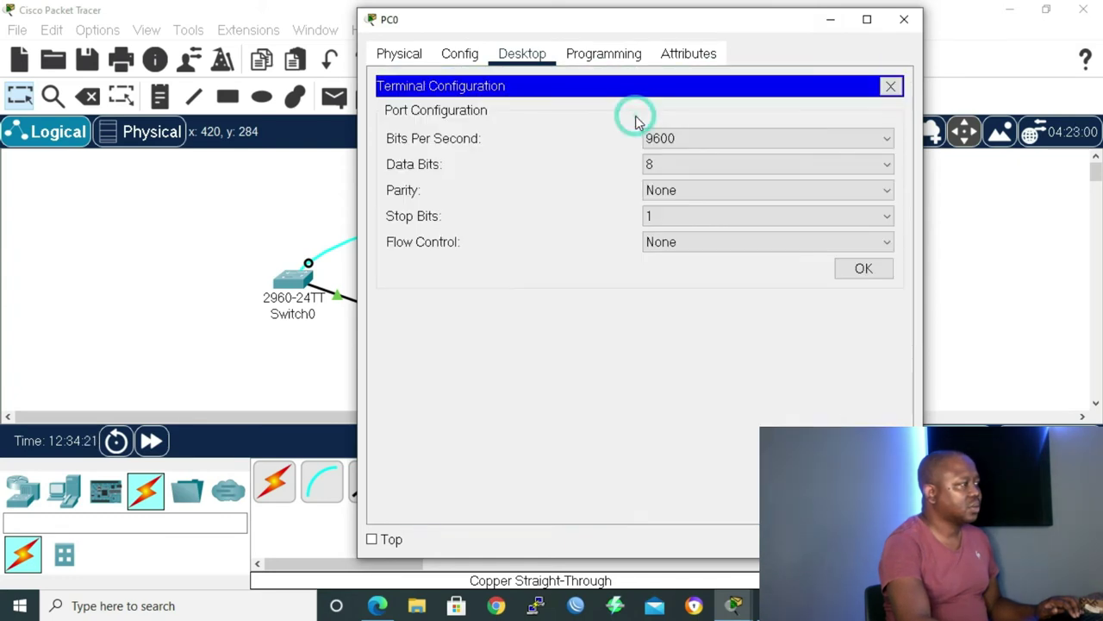
{"action": "left_click", "coordinate": [863, 270]}
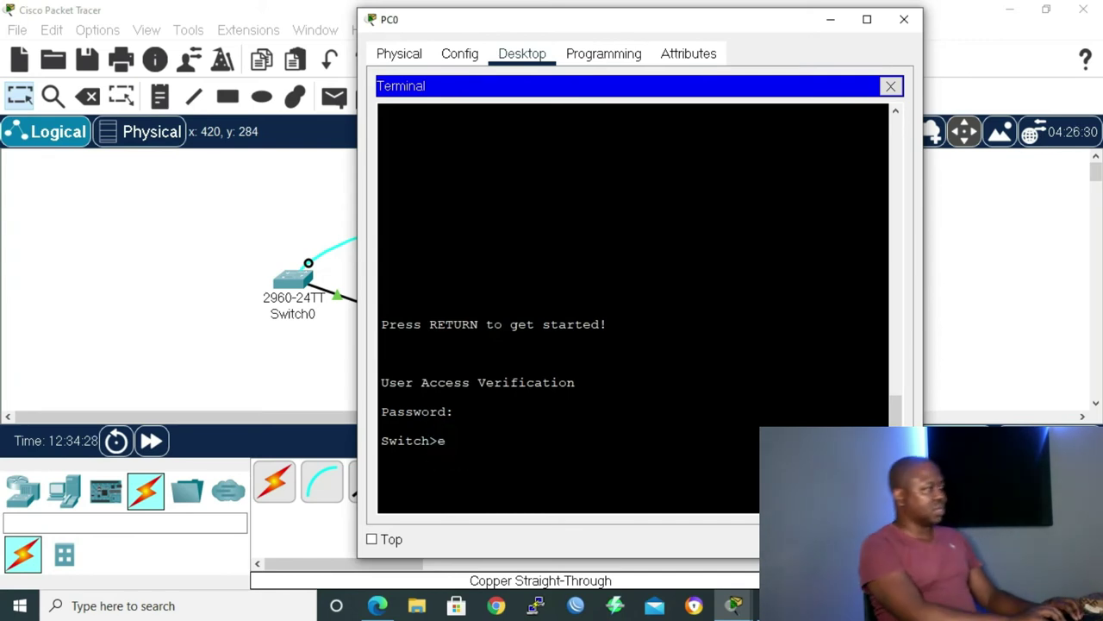
{"action": "key", "text": "Return"}
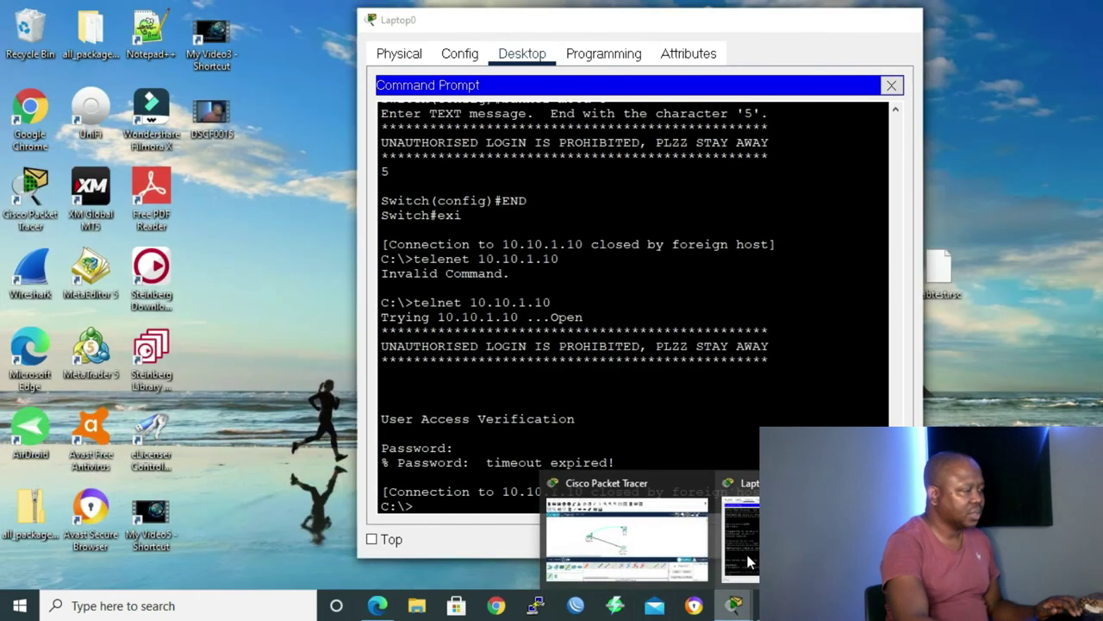
- Return to Laptop0's command prompt, telnet to 10.10.1.10 and log in with the vty line password
{"action": "left_click", "coordinate": [749, 562]}
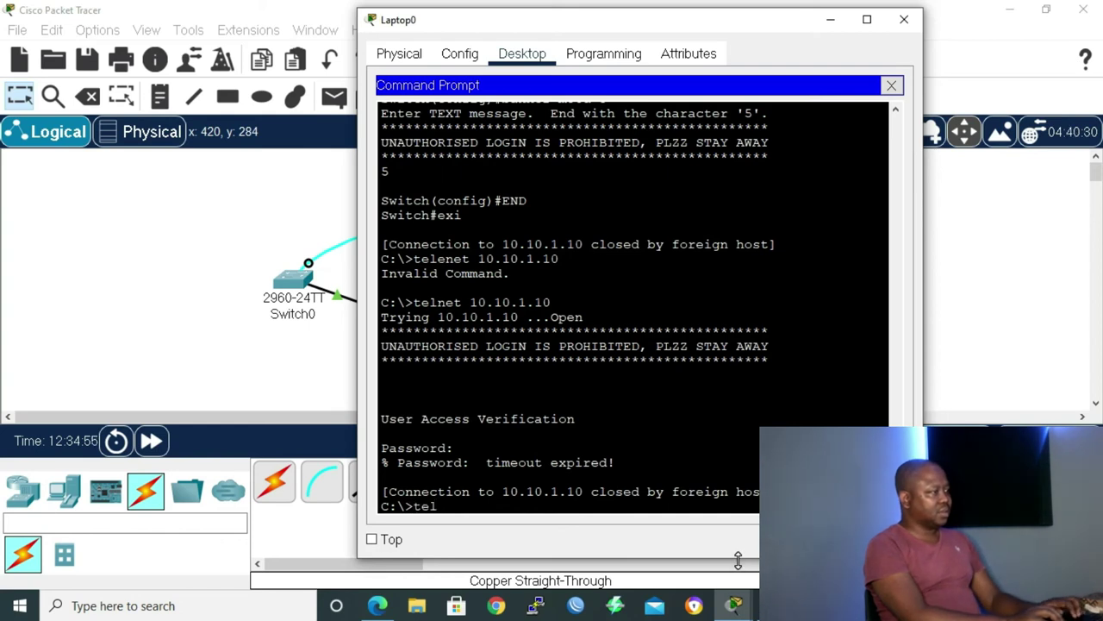
{"action": "type", "text": "telnet"}
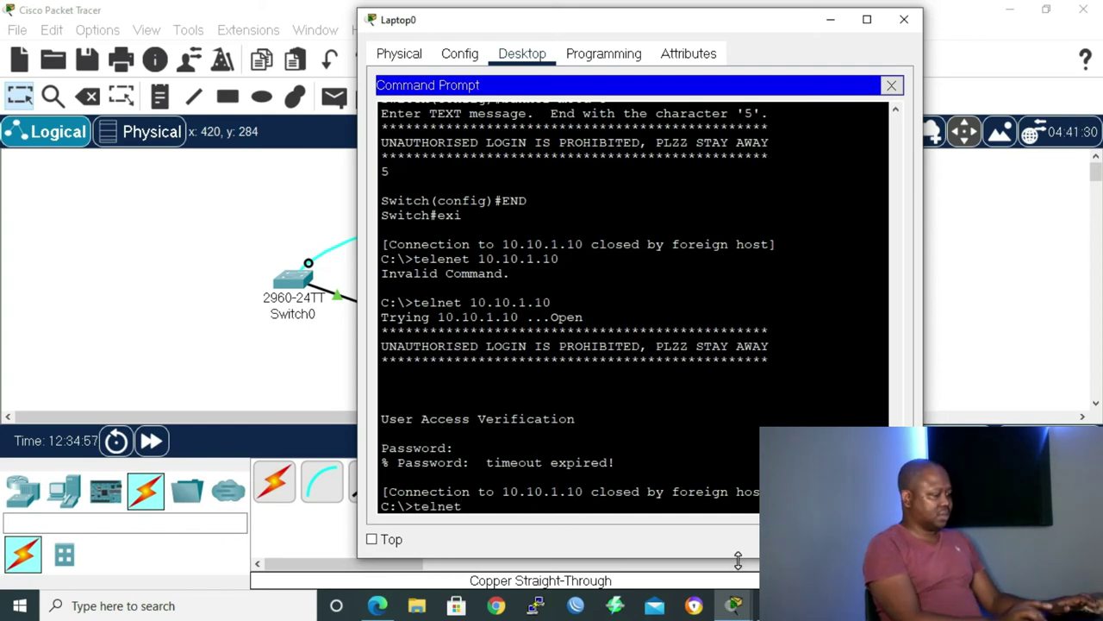
{"action": "type", "text": " 1"}
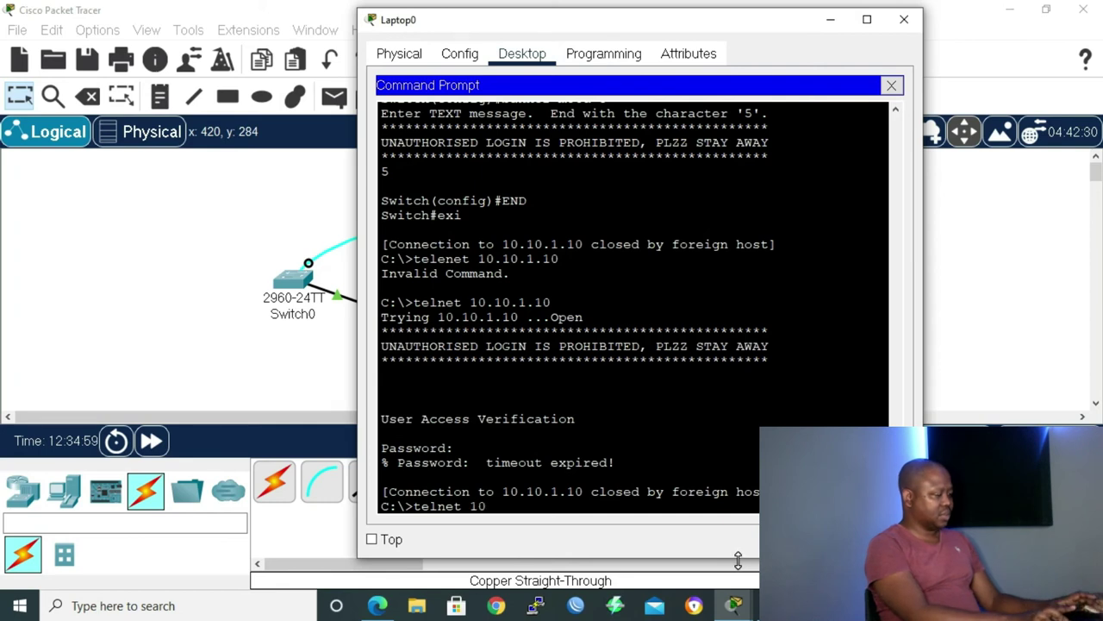
{"action": "type", "text": "0.1"}
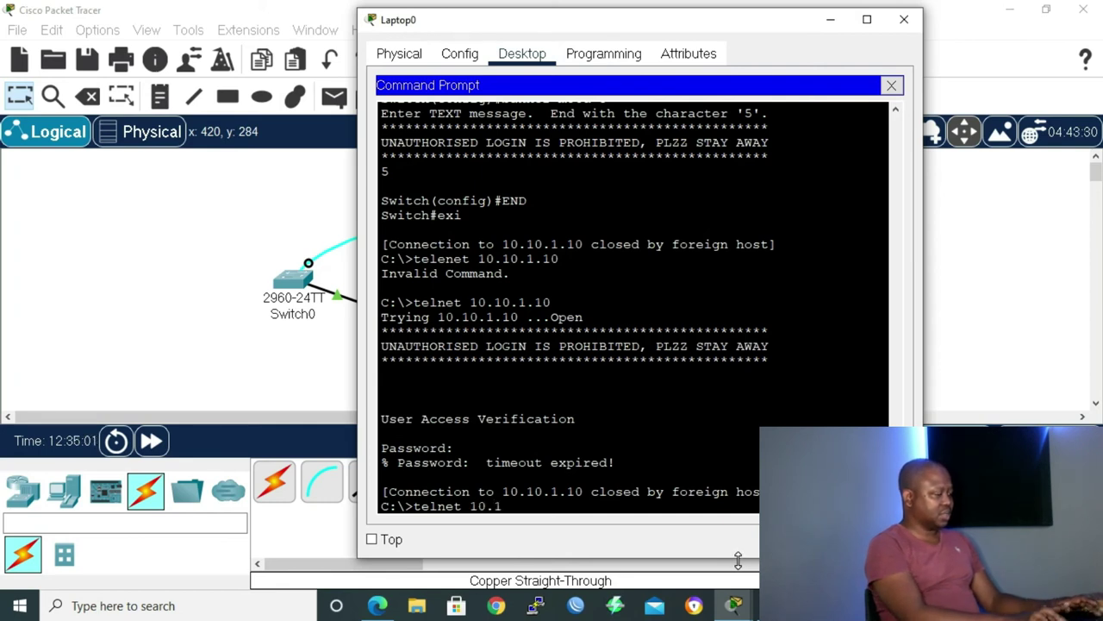
{"action": "type", "text": "0.1.10"}
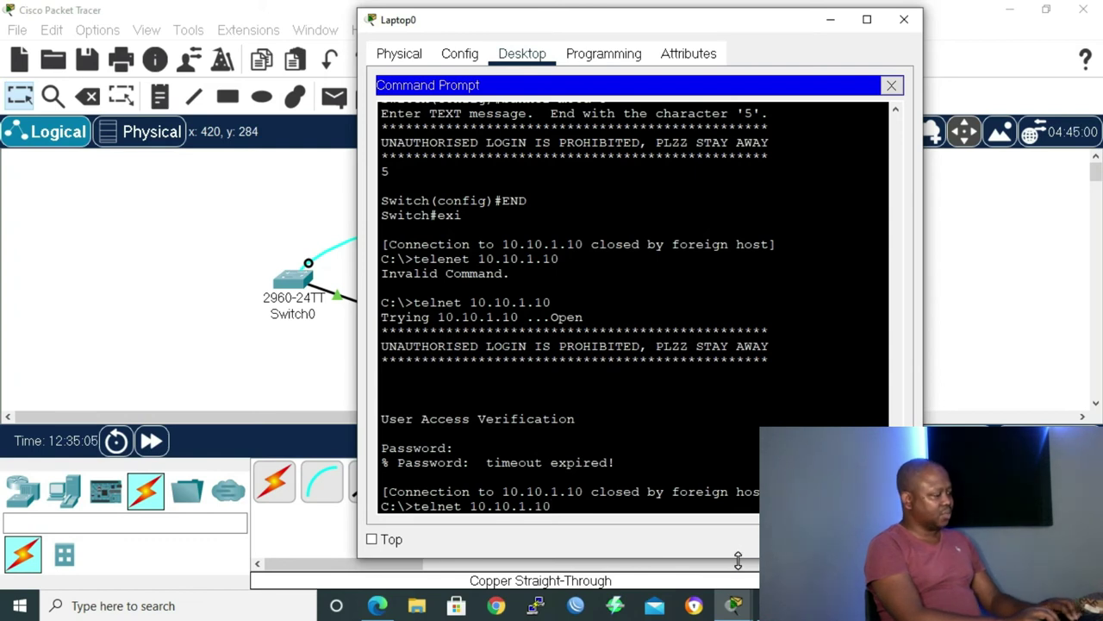
{"action": "key", "text": "Return"}
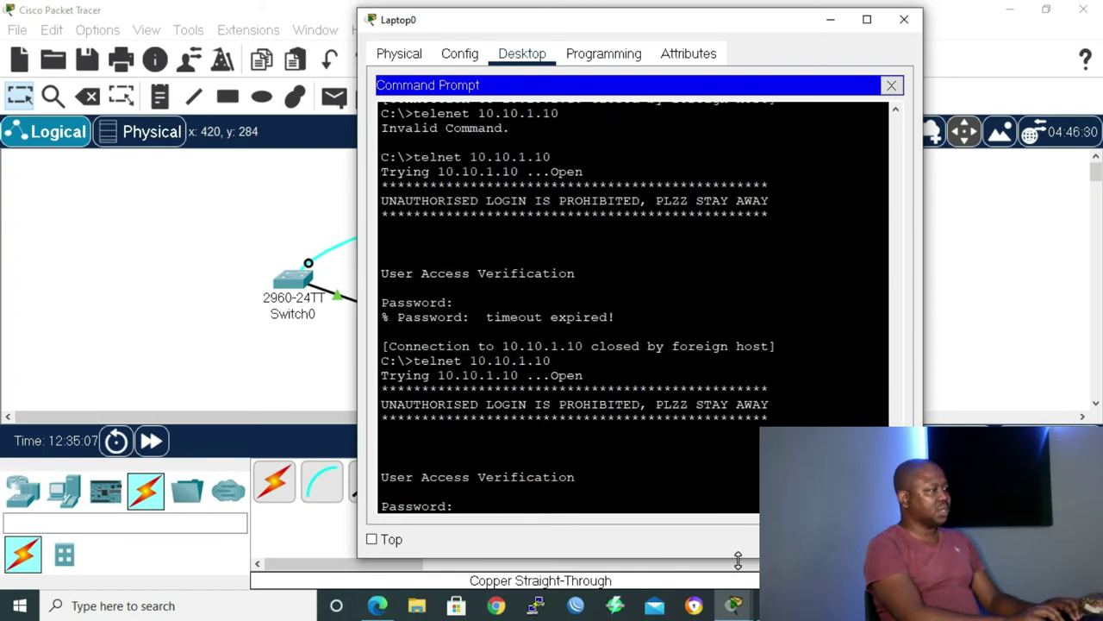
{"action": "key", "text": "Return"}
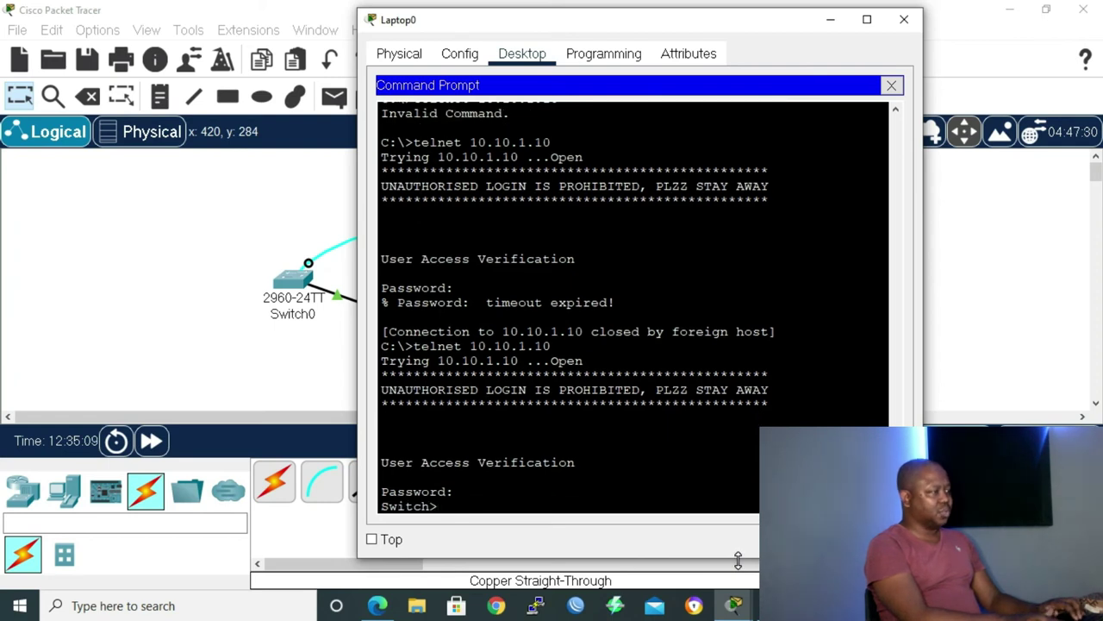
- Enter privileged EXEC mode on the switch using enab and the enable password
{"action": "type", "text": "ema"}
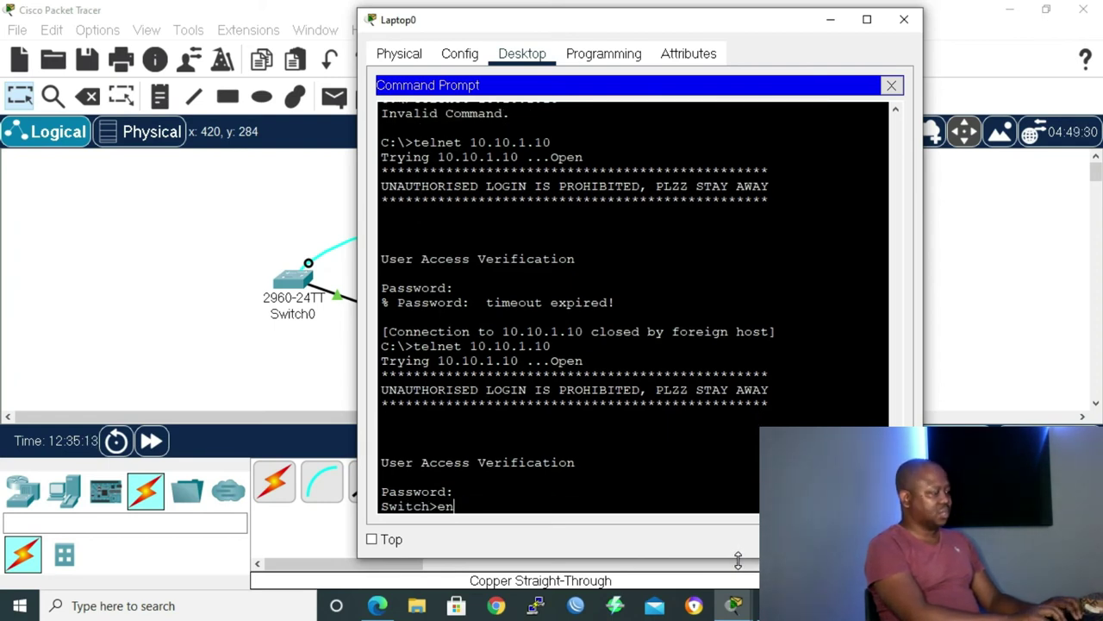
{"action": "type", "text": "ab"}
{"action": "key", "text": "Return"}
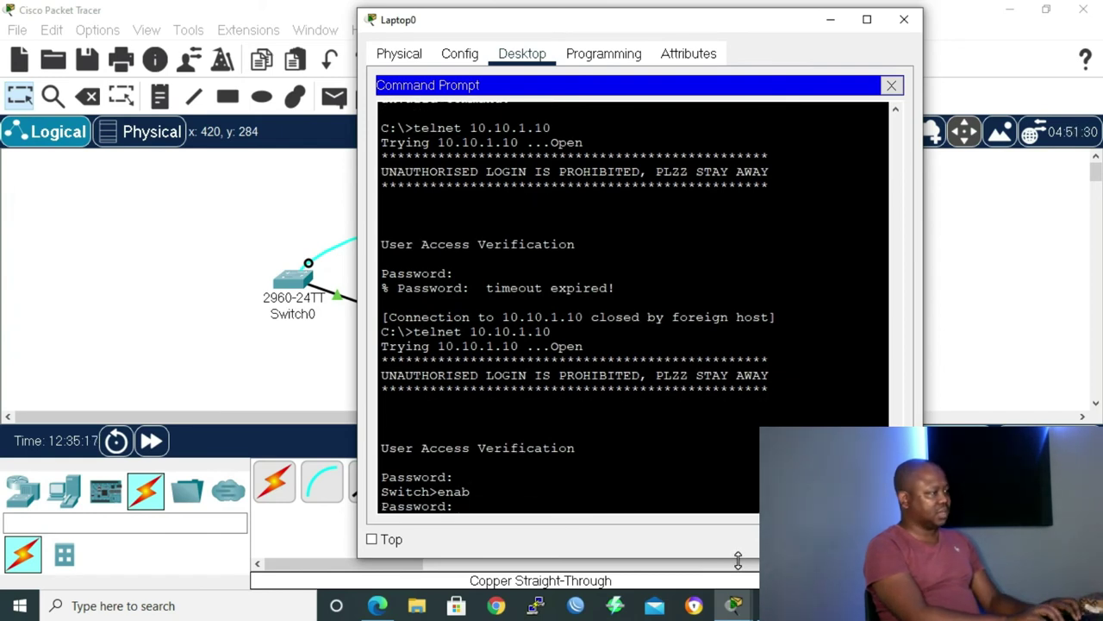
{"action": "key", "text": "Return"}
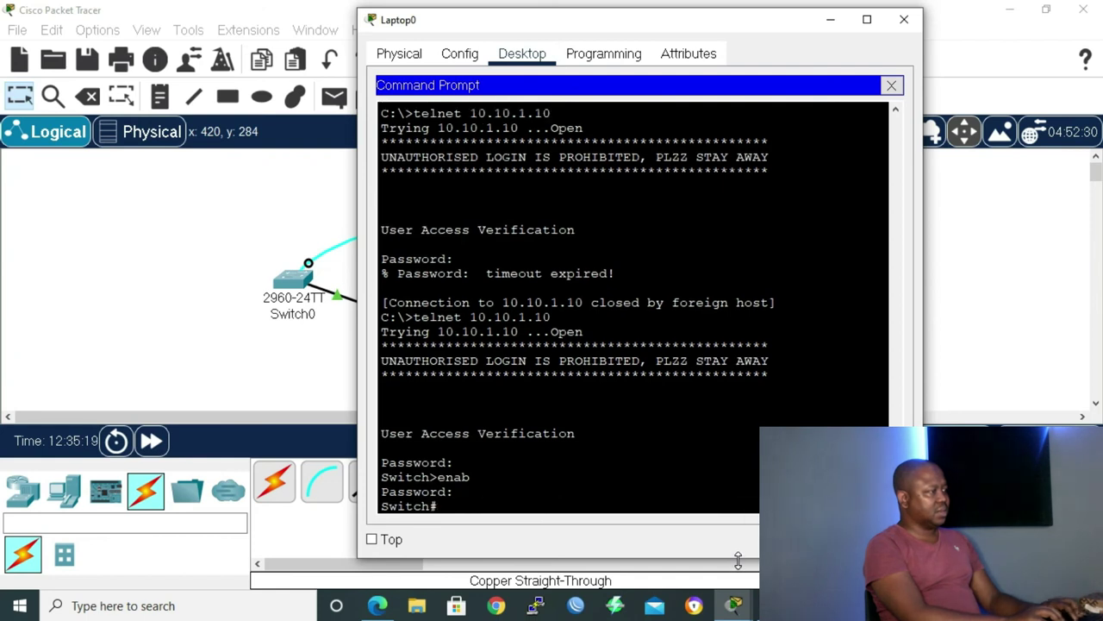
- Enter global configuration mode and set the switch's hostname to LabSwitch
{"action": "type", "text": "conf t"}
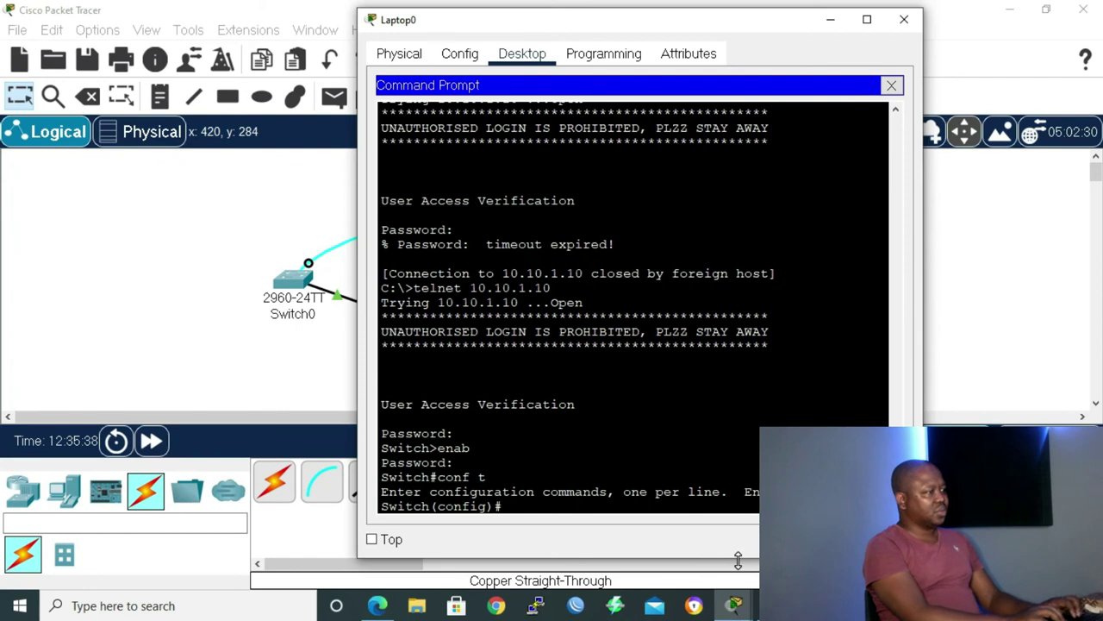
{"action": "type", "text": "hostm"}
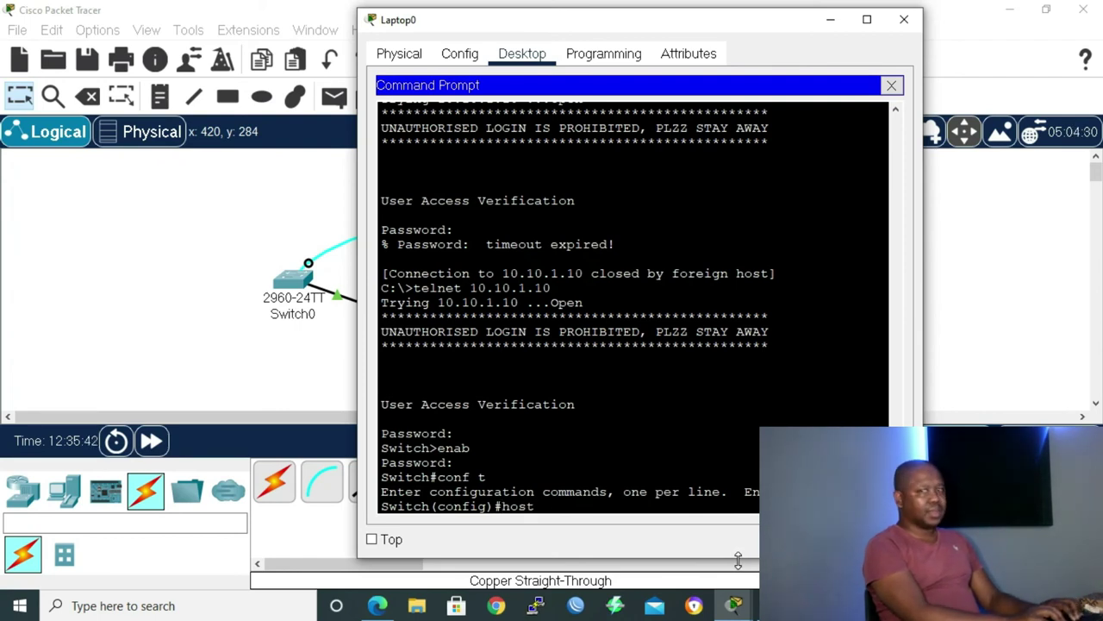
{"action": "key", "text": "Tab"}
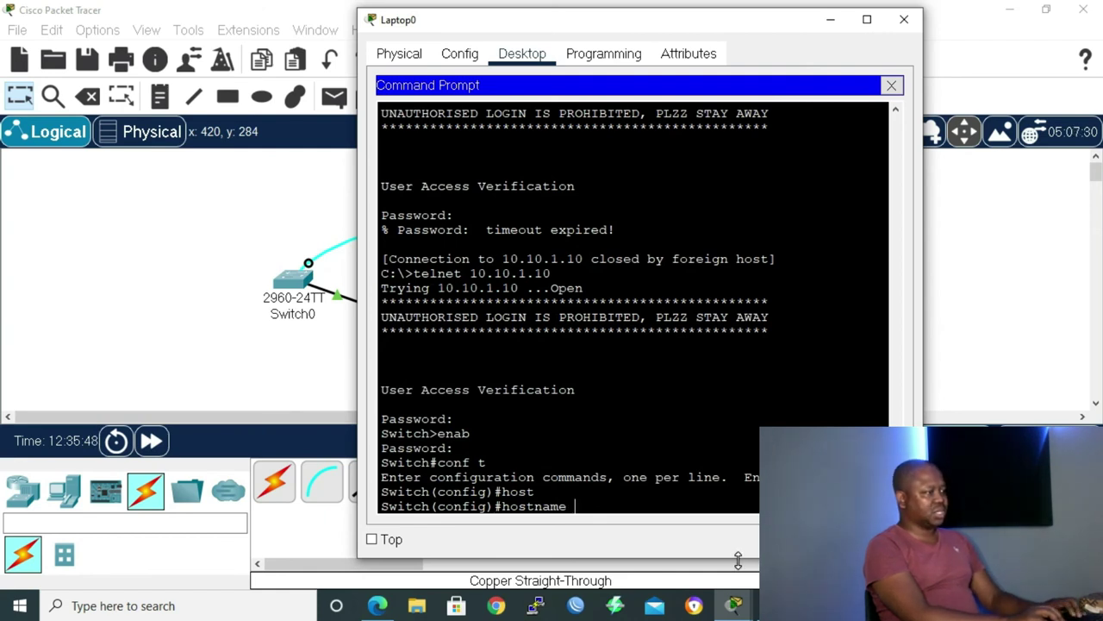
{"action": "type", "text": "La"}
{"action": "type", "text": "b"}
{"action": "type", "text": "Sw"}
{"action": "type", "text": "itch"}
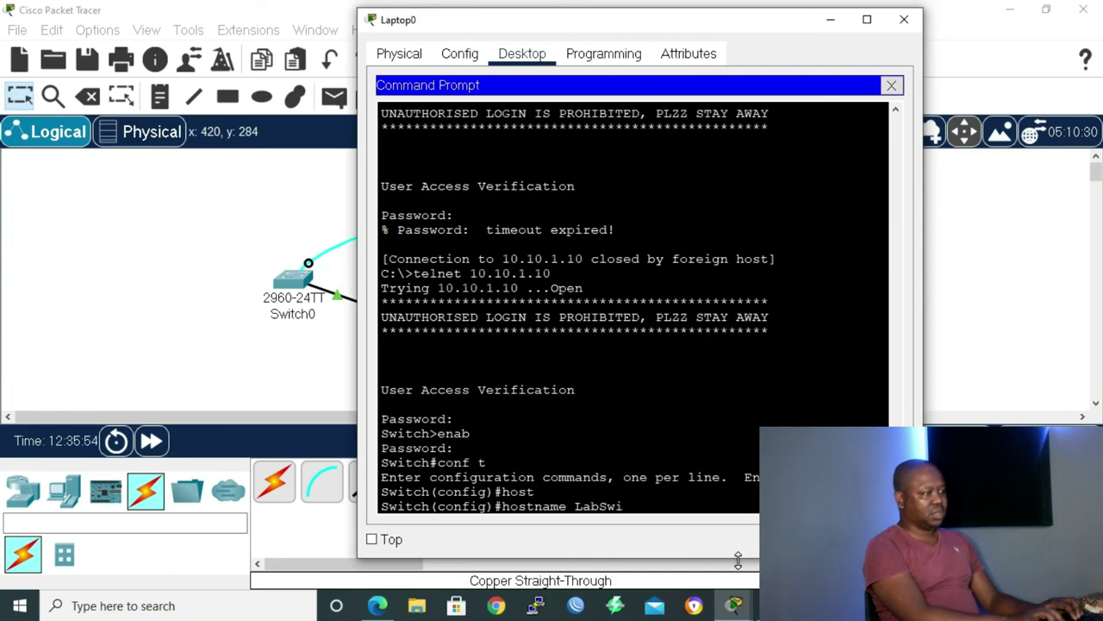